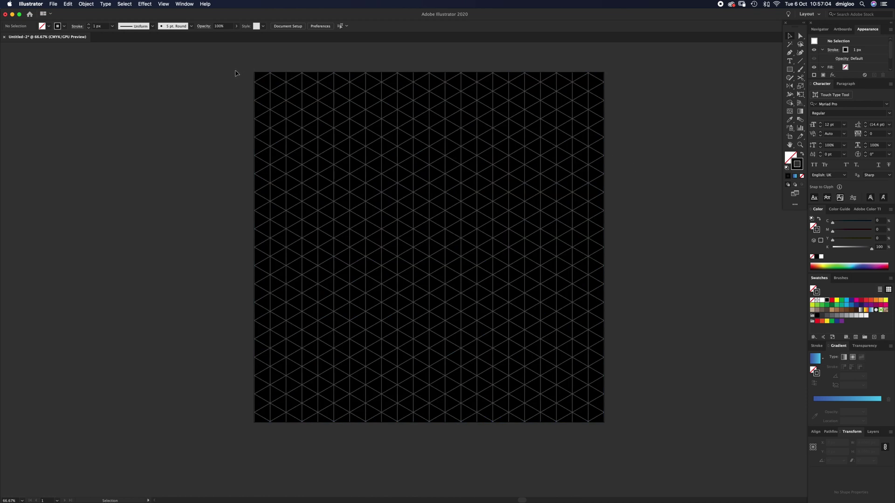
left_click(53, 4)
left_click(60, 12)
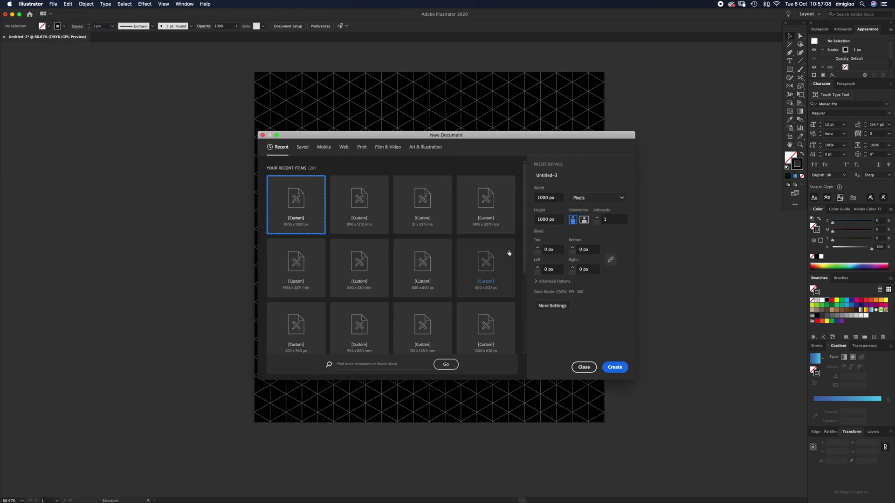
left_click(584, 367)
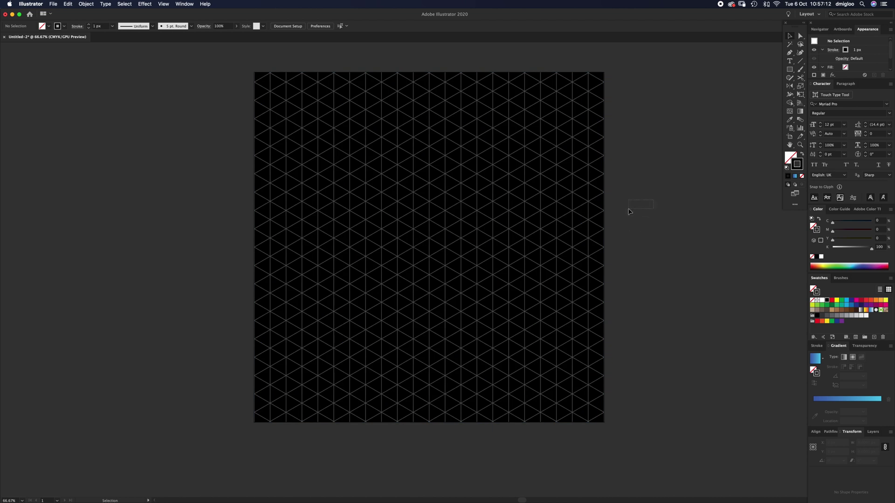
- Delete all the existing grid artwork so the artboard is empty
key("super+a")
key("BackSpace")
key("z")
left_click(539, 266, "alt")
left_click(485, 289, "alt")
left_click(475, 265, "alt")
left_click_drag(476, 265, 431, 269)
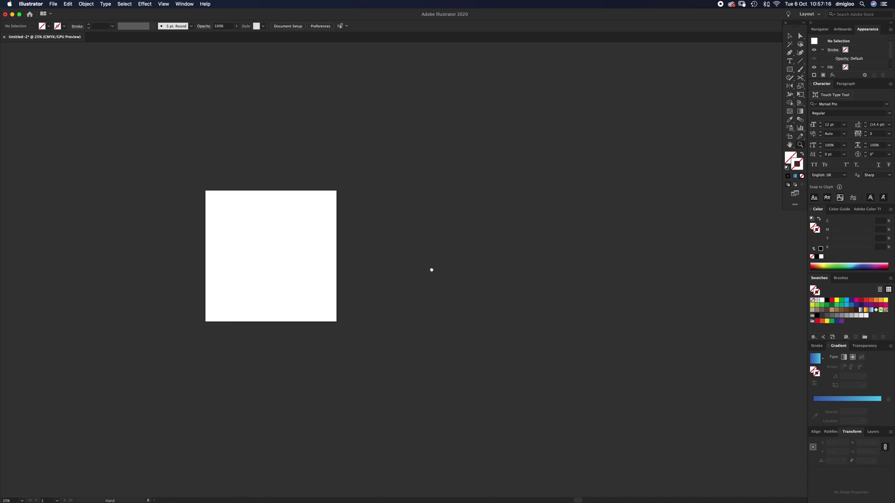
key("v")
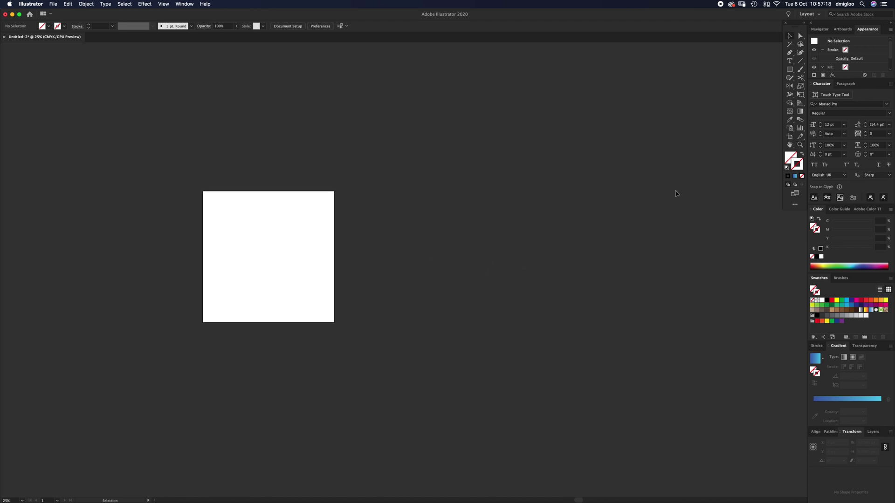
- Draw a straight vertical line about 2517 px long beside the artboard with a black 1 px stroke
left_click(800, 63)
left_click(824, 300)
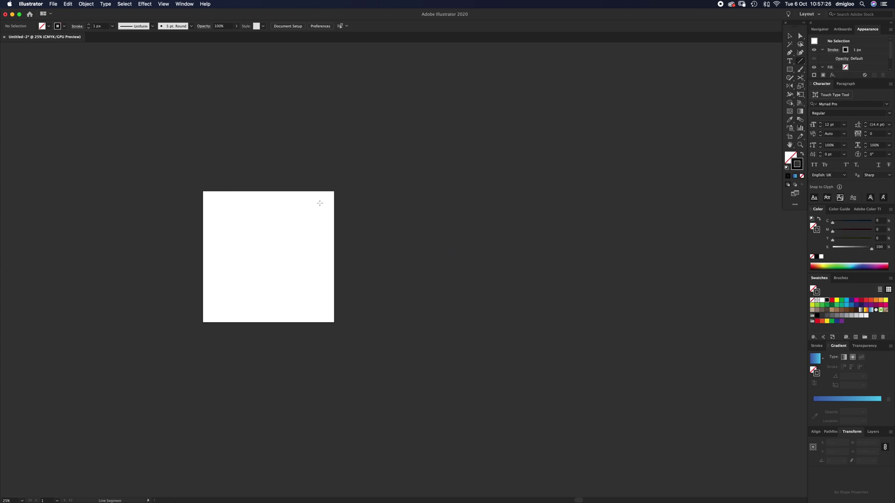
left_click_drag(371, 100, 375, 428)
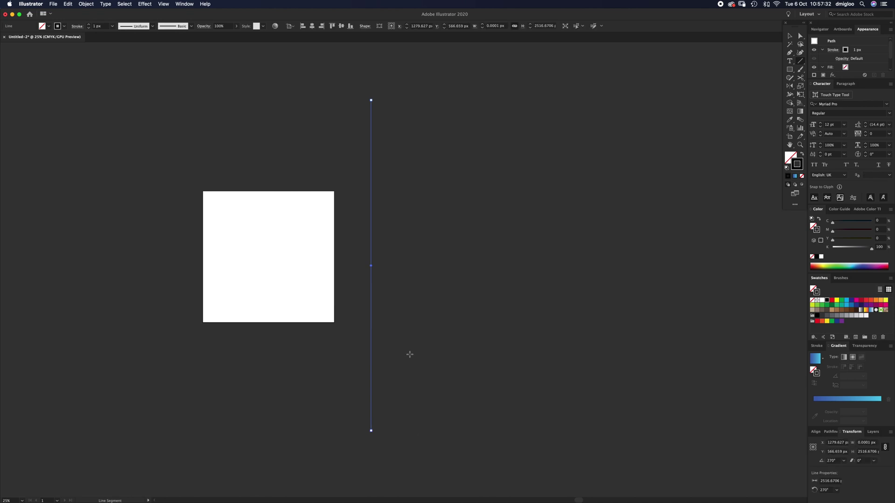
key("v")
left_click(419, 332)
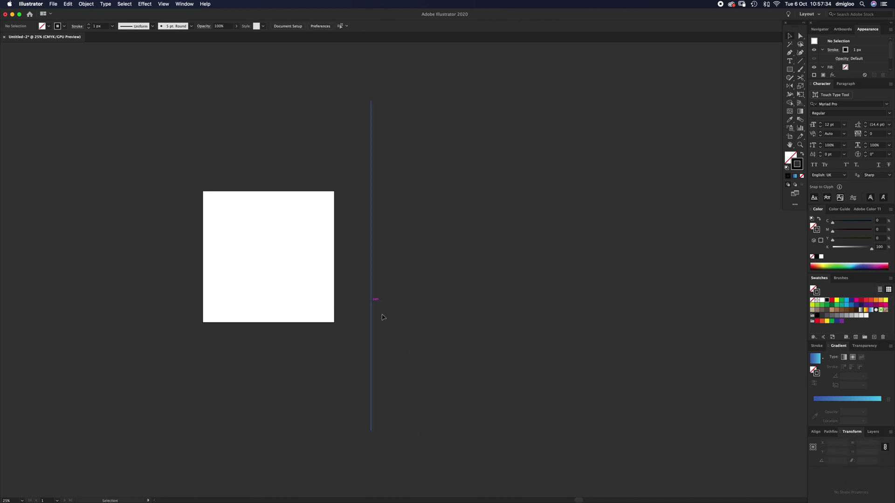
- Select the vertical line and display its stroke settings
left_click_drag(398, 298, 336, 337)
left_click(818, 346)
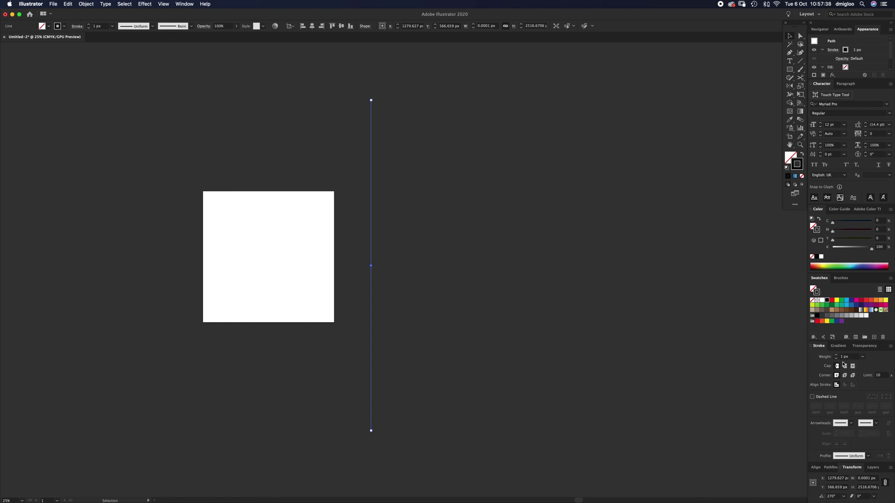
left_click(412, 252)
left_click_drag(405, 239, 326, 389)
- Make two copies of the vertical line, each offset about 35 px to the right of the last
left_click_drag(371, 252, 428, 265)
left_click(477, 236)
left_click_drag(472, 234, 377, 253)
key("Delete")
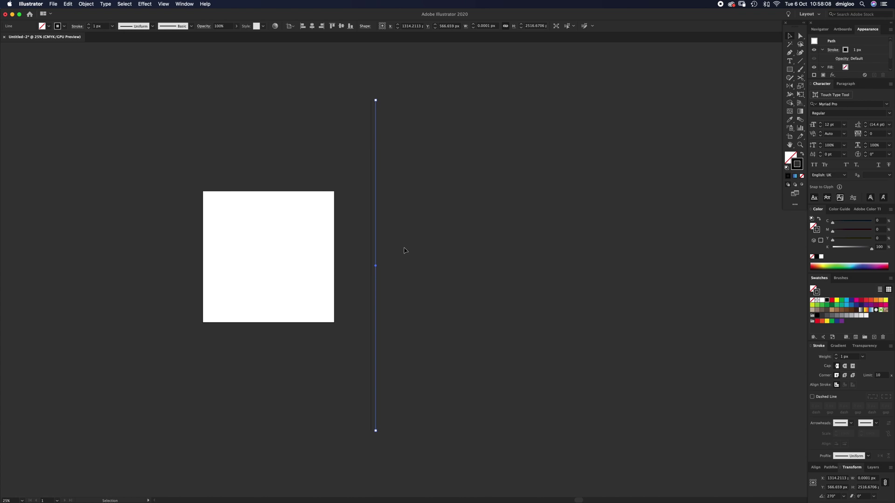
key("shift+Right")
key("v")
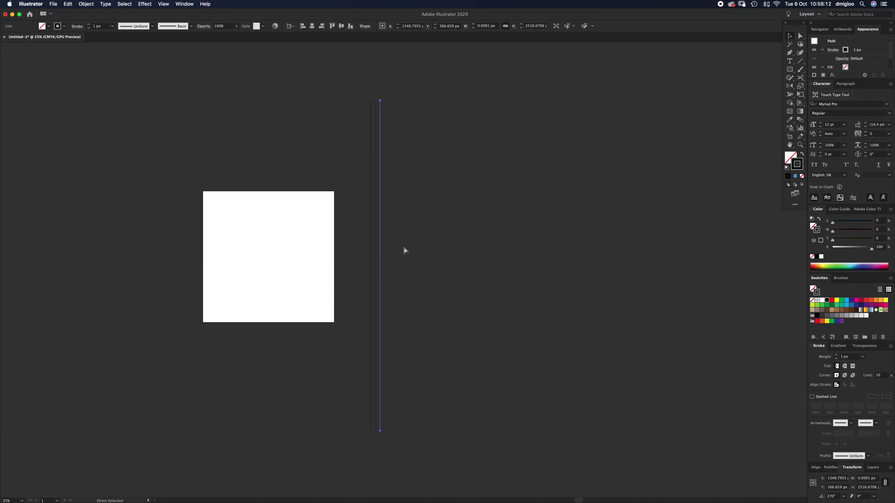
- Repeat the line duplication at the same spacing until the row of vertical lines is about 2213 px wide
key("alt+shift+Right")
key("alt+shift+Right")
key("alt+shift+Right")
key("alt+shift+Right")
key("alt+shift+Right")
key("alt+shift+Right")
key("alt+shift+Right")
key("alt+shift+Right")
key("alt+shift+Right")
key("alt+shift+Right")
key("alt+shift+Right")
key("alt+shift+Right")
key("alt+shift+Right")
key("alt+shift+Right")
key("alt+shift+Right")
key("alt+shift+Right")
key("alt+shift+Right")
key("alt+shift+Right")
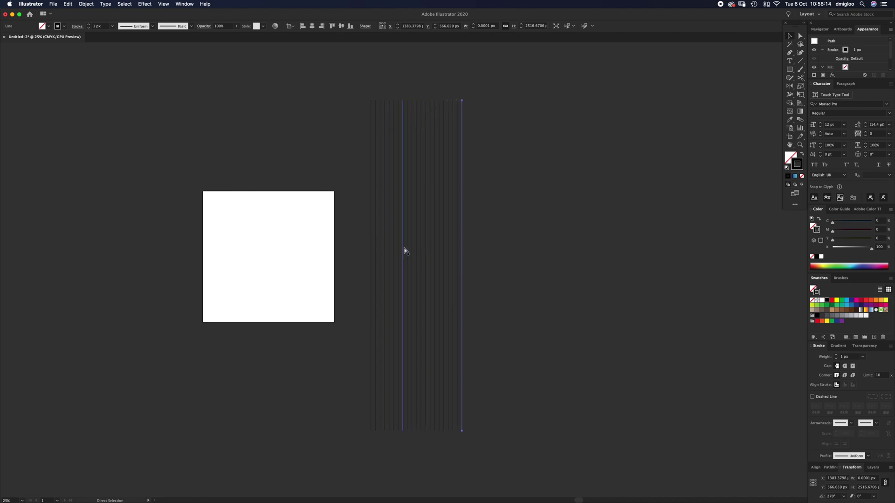
key("alt+shift+Right")
key("alt+shift+Right")
key("alt+shift+Right")
key("alt+shift+Right")
key("alt+shift+Right")
key("alt+shift+Right")
key("alt+shift+Right")
key("alt+shift+Right")
key("alt+shift+Right")
key("alt+shift+Right")
key("alt+shift+Right")
key("alt+shift+Right")
key("alt+shift+Right")
key("alt+shift+Right")
key("alt+shift+Right")
key("alt+shift+Right")
key("alt+shift+Right")
key("alt+shift+Right")
key("alt+shift+Right")
key("alt+shift+Right")
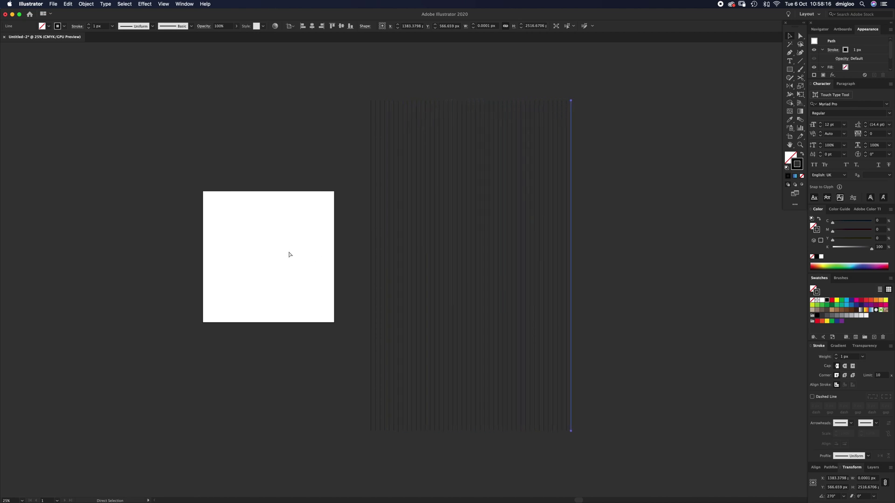
key("alt+shift+Right")
key("alt+shift+Right")
key("alt+shift+Right")
key("alt+shift+Right")
key("alt+shift+Right")
key("alt+shift+Right")
key("alt+shift+Right")
key("alt+shift+Right")
key("alt+shift+Right")
key("alt+shift+Right")
key("alt+shift+Right")
key("alt+shift+Right")
key("alt+shift+Right")
key("alt+shift+Right")
key("alt+shift+Right")
key("alt+shift+Right")
key("alt+shift+Right")
key("alt+shift+Right")
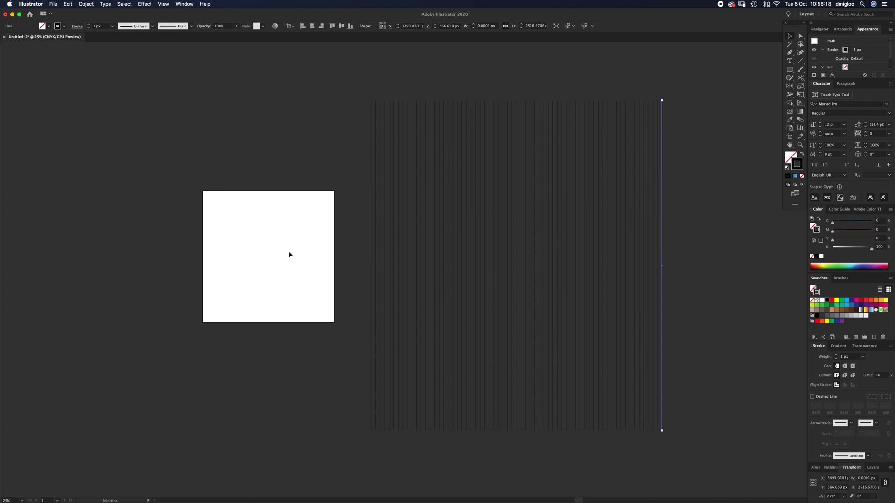
left_click(723, 304)
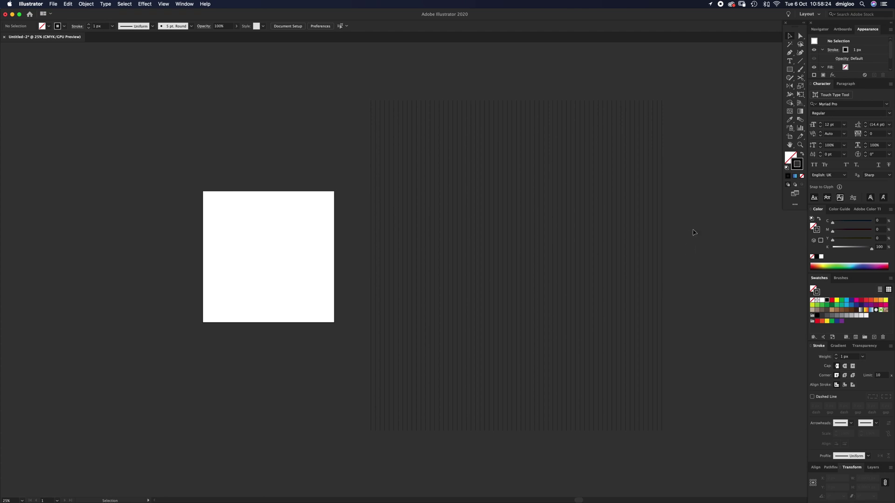
- Select all the vertical lines and group them
left_click_drag(694, 211, 259, 321)
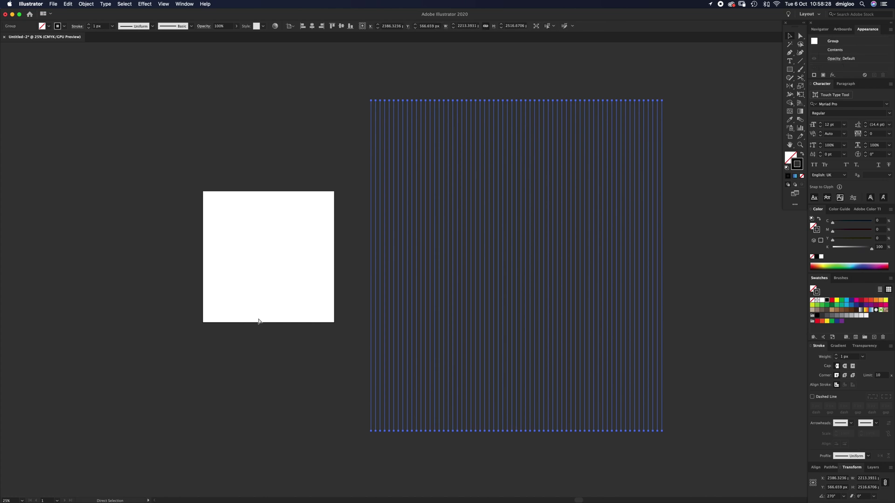
left_click(674, 206)
left_click_drag(662, 206, 680, 187)
key("super+z")
left_click(681, 199)
left_click_drag(666, 222, 677, 220)
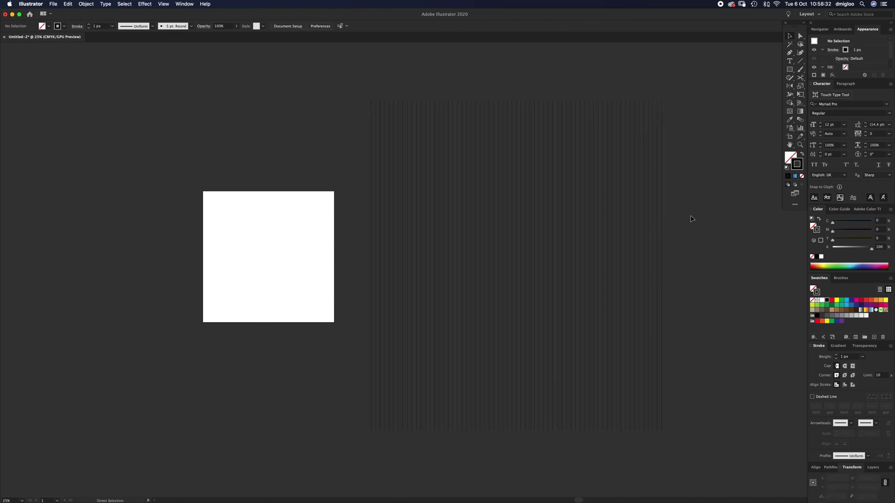
- Duplicate the vertical line group in place, directly on top of the original
left_click(580, 283)
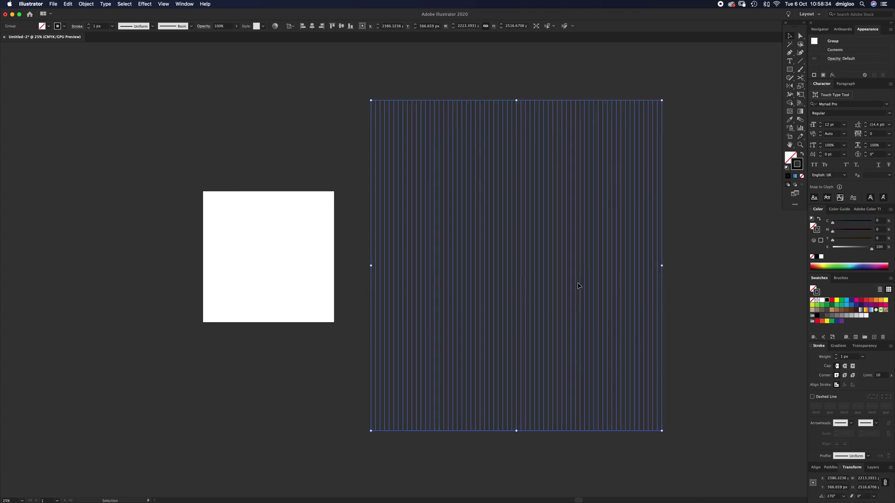
left_click_drag(578, 283, 578, 284)
key("v")
left_click(673, 140)
- Try offsetting the copied line group diagonally from the original, and undo the moves
left_click_drag(662, 142, 675, 153)
left_click_drag(652, 269, 654, 269)
left_click(723, 215)
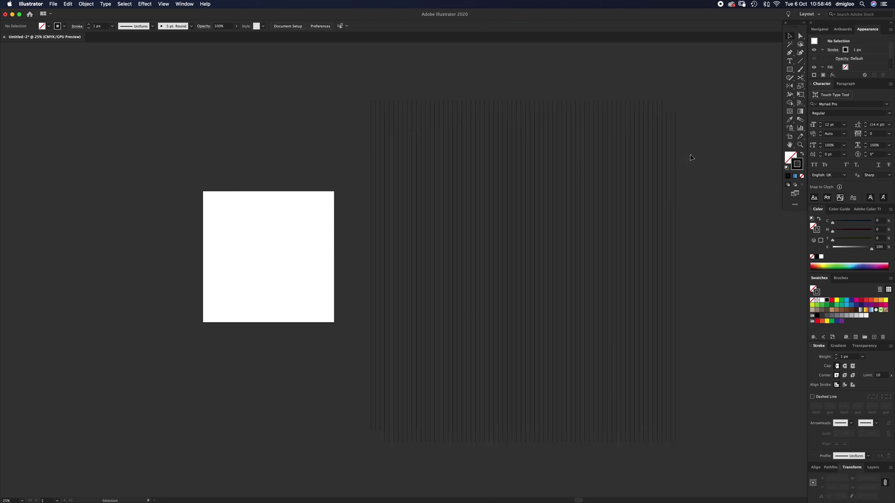
left_click_drag(676, 158, 708, 108)
left_click(725, 160)
key("super+z")
key("super+z")
key("super+z")
- Rotate the copied line group by 60° around its centre, leaving the original group vertical
left_click(664, 160)
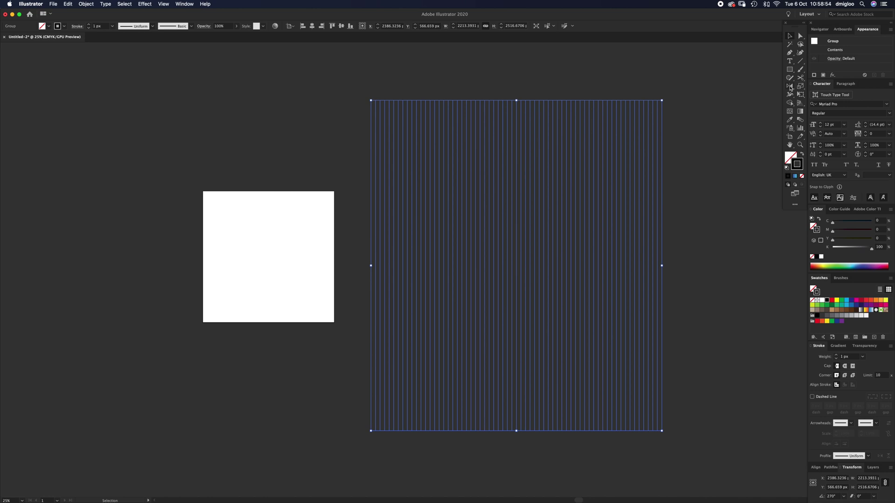
left_click_drag(790, 88, 806, 87)
double_click(790, 87)
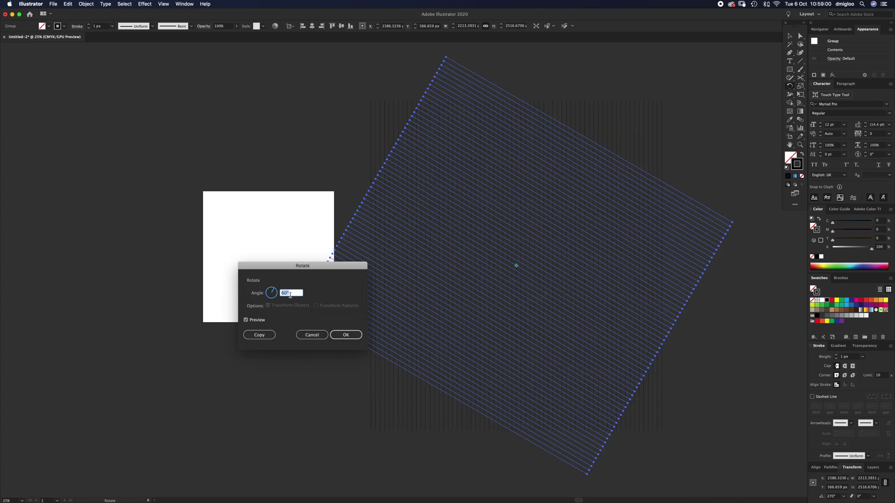
left_click(246, 321)
left_click(246, 320)
left_click(342, 340)
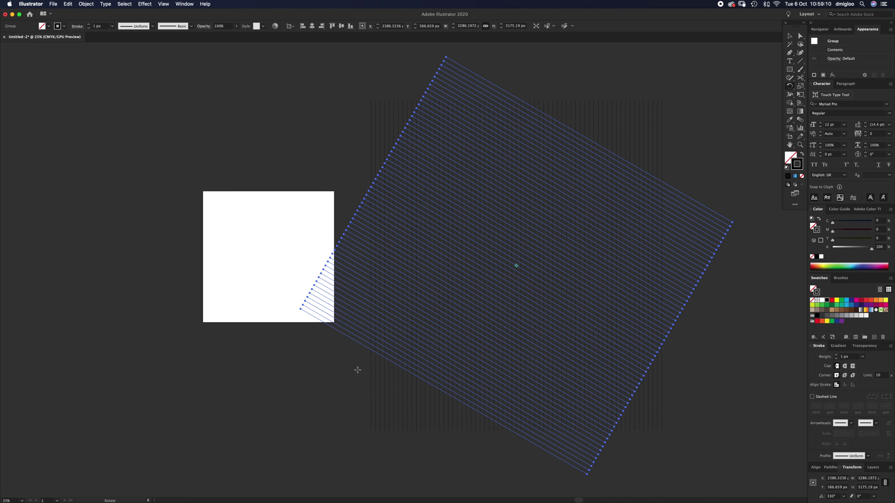
- Duplicate the rotated line group in place and reflect the copy across the vertical axis
key("v")
key("r")
left_click(789, 87)
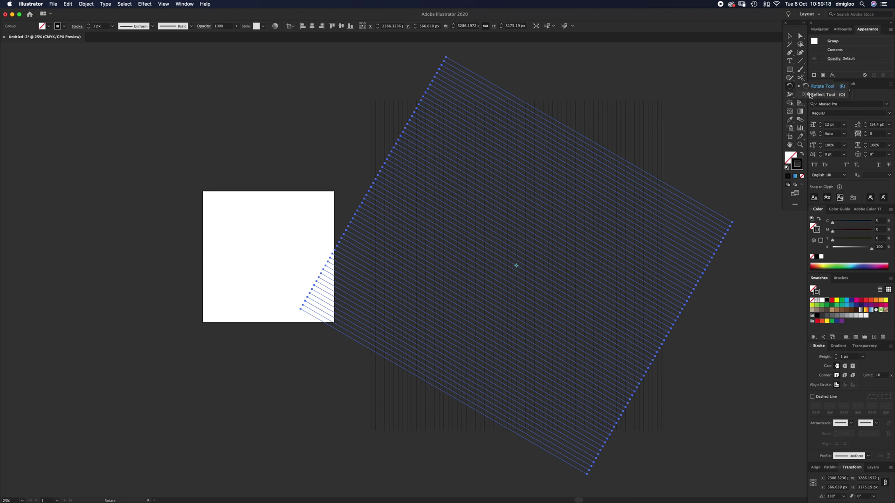
left_click(807, 93)
double_click(790, 85)
key("Return")
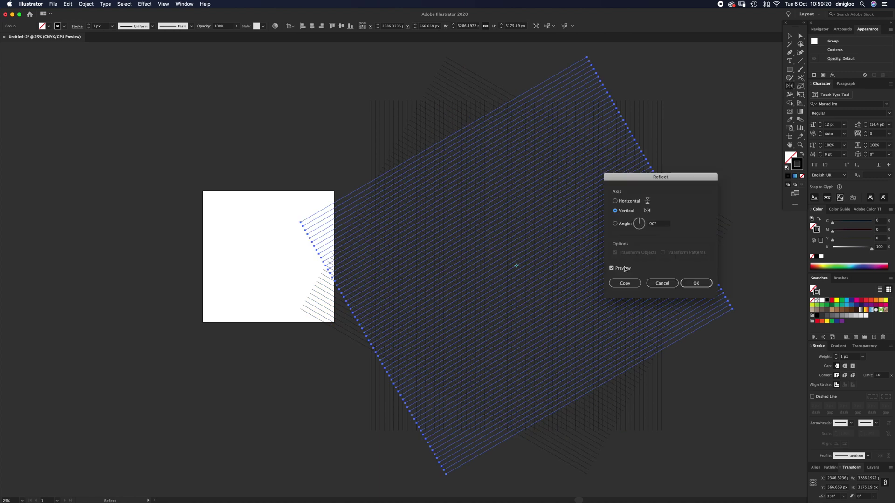
left_click(612, 268)
left_click(612, 268)
left_click(693, 286)
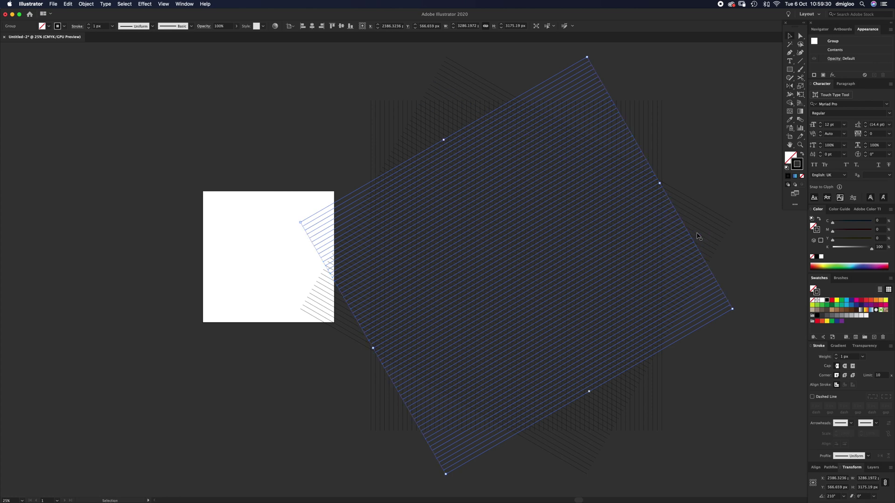
- Group the three line sets and centre the group horizontally and vertically on the artboard
left_click(709, 149)
left_click(552, 328)
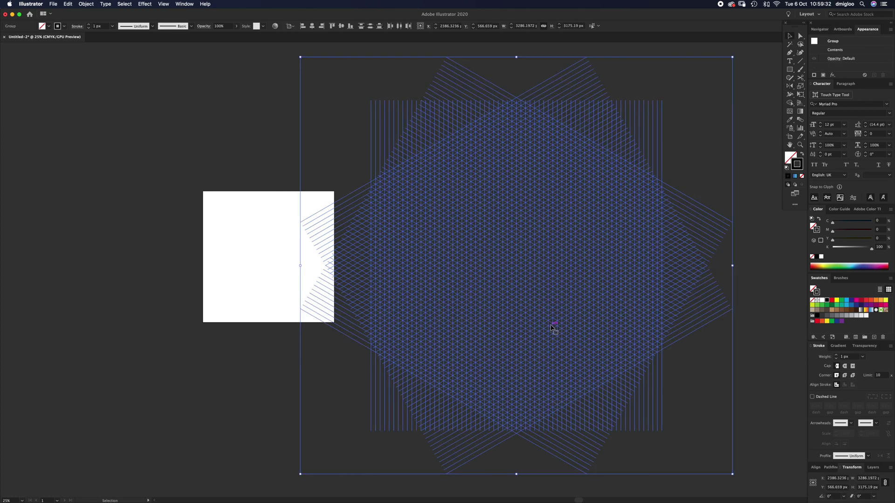
left_click(294, 28)
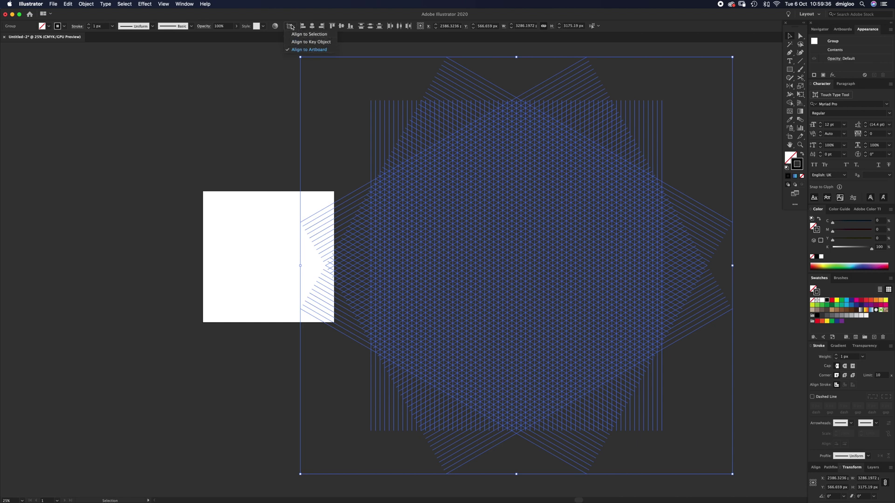
left_click(312, 27)
left_click(341, 26)
left_click(549, 180)
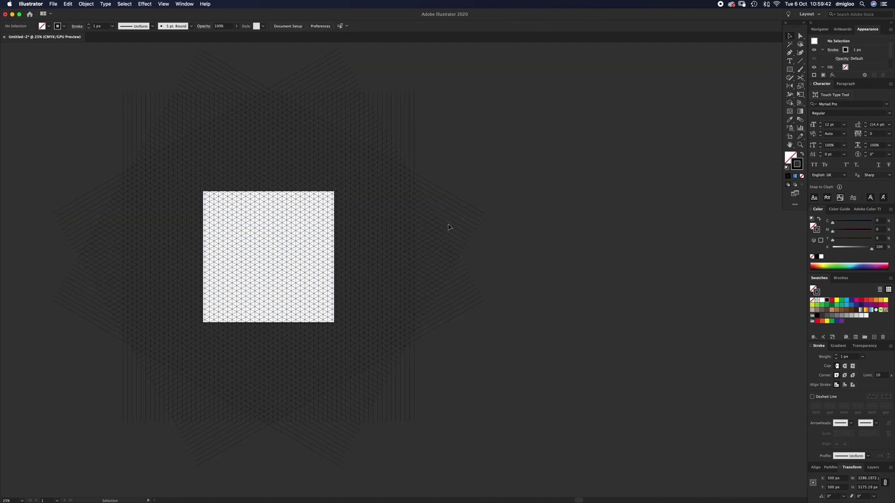
- Delete the rightmost vertical line of the grid and centre the grid group horizontally on the artboard again
key("z")
left_click(243, 249)
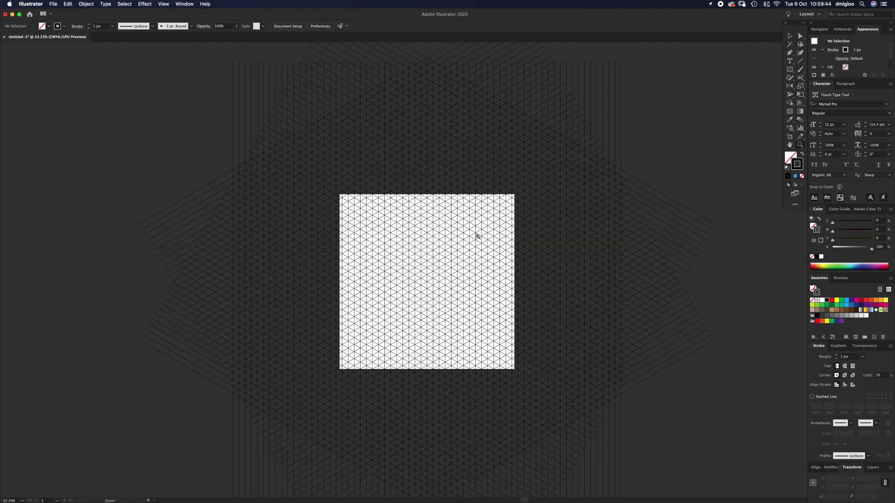
key("a")
left_click_drag(620, 119, 619, 120)
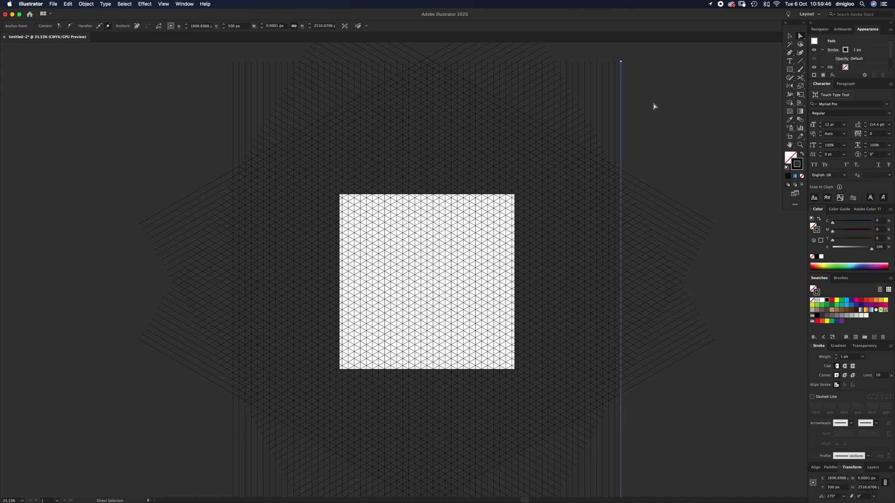
key("Delete")
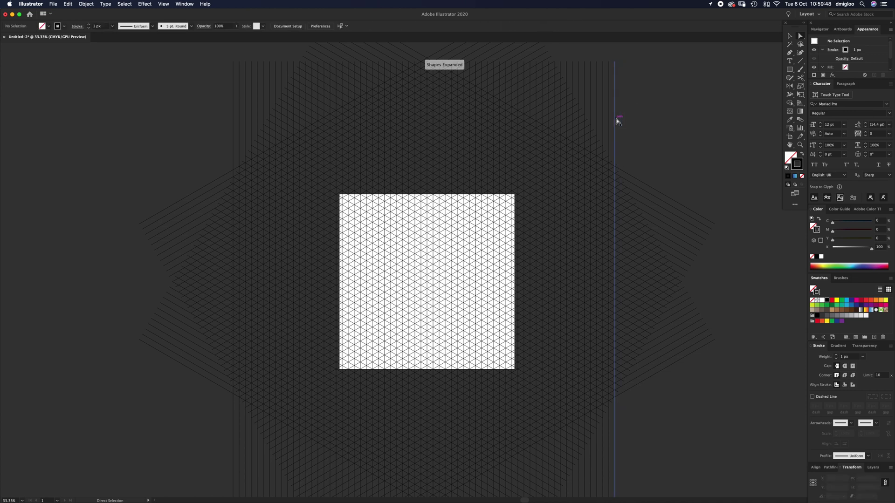
key("v")
left_click(443, 286)
left_click(311, 25)
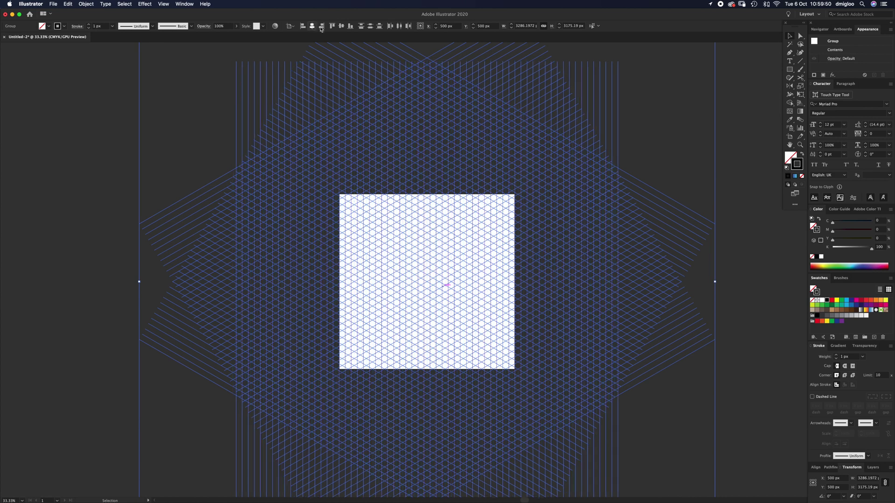
left_click(670, 133)
- Remove one more vertical line from the grid's right edge and realign the group to the artboard's horizontal centre
key("z")
left_click_drag(431, 274, 573, 239)
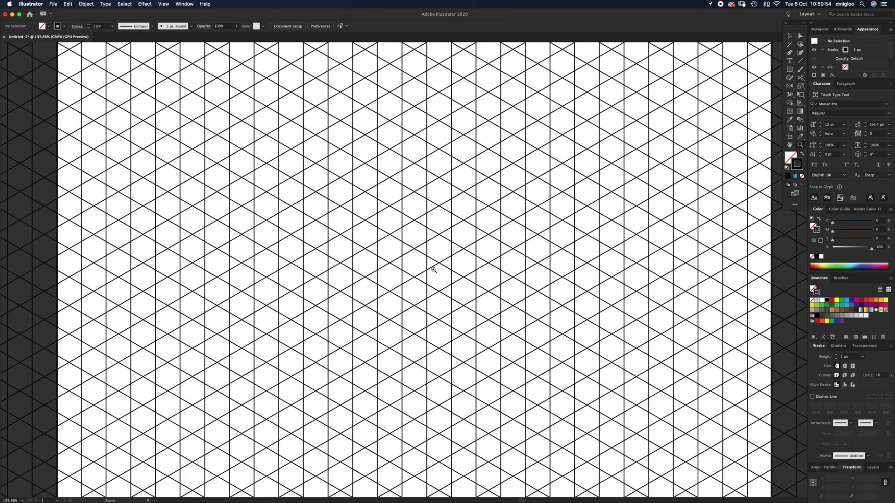
left_click_drag(499, 237, 363, 253)
key("a")
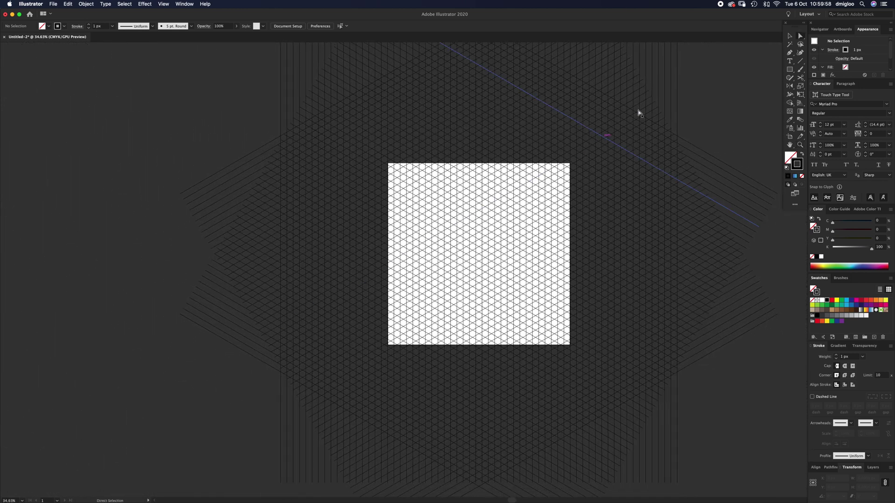
left_click(677, 114)
key("Delete")
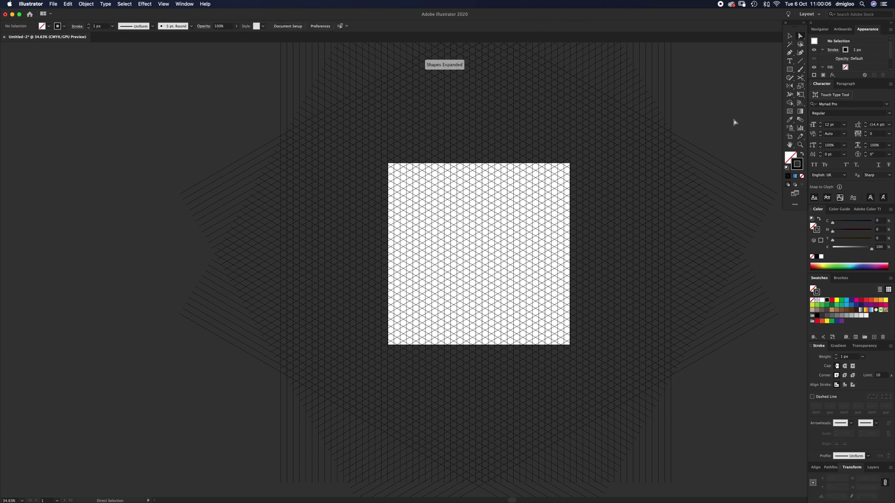
key("v")
left_click(425, 302)
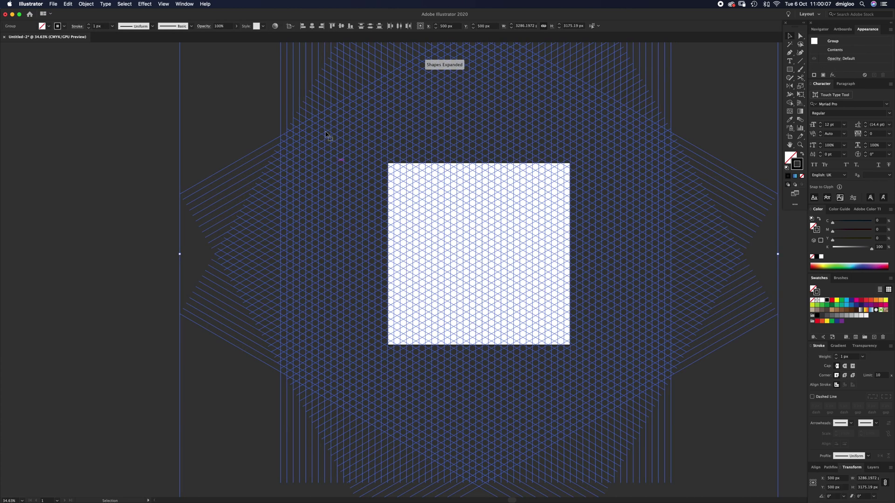
left_click(312, 26)
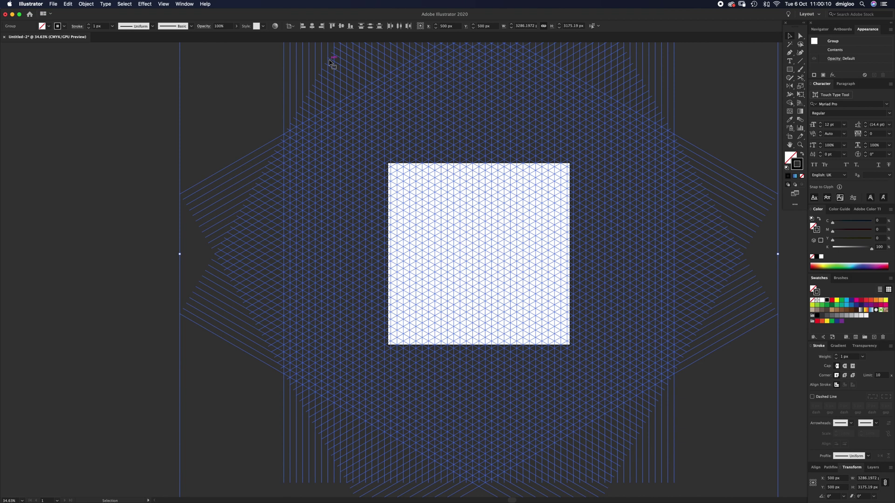
- Scale the grid group down proportionally around its centre to about 2499 px wide
left_click(242, 89)
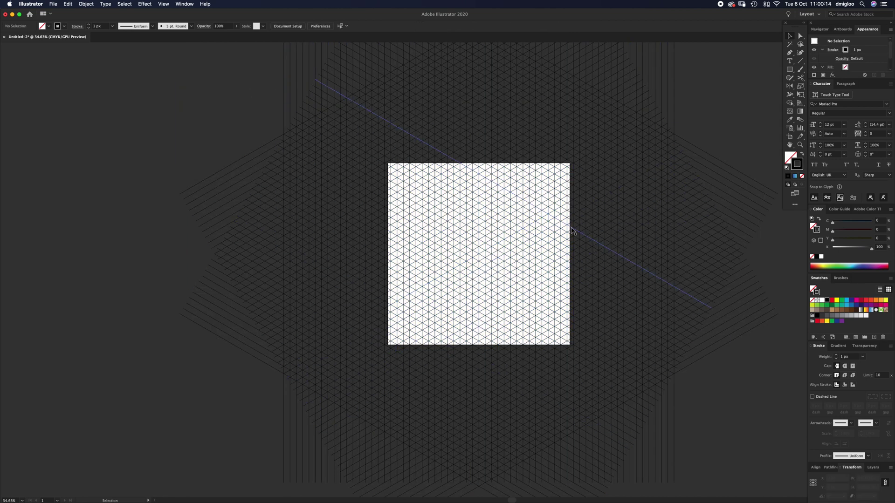
scroll(568, 233, "up", 3)
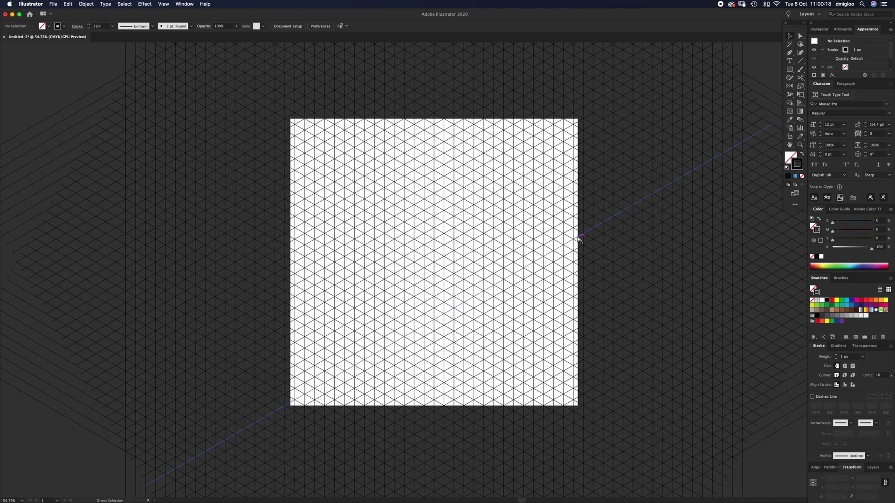
left_click(580, 215)
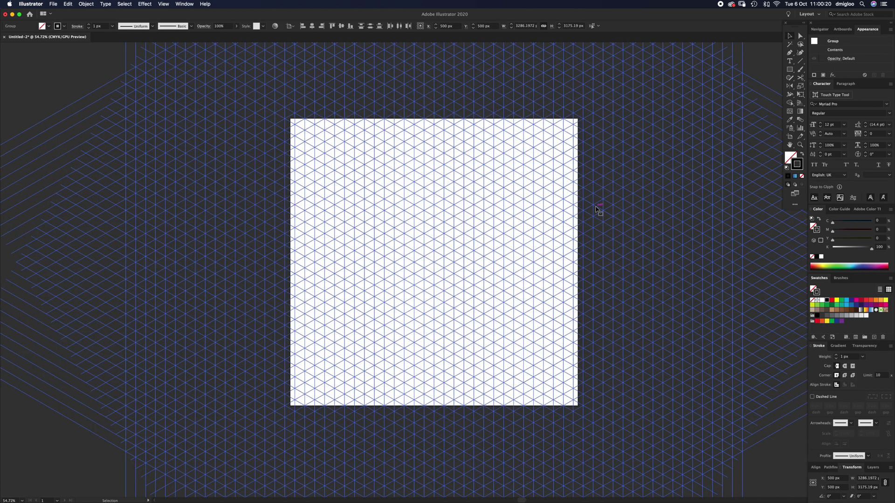
scroll(598, 214, "right", 8)
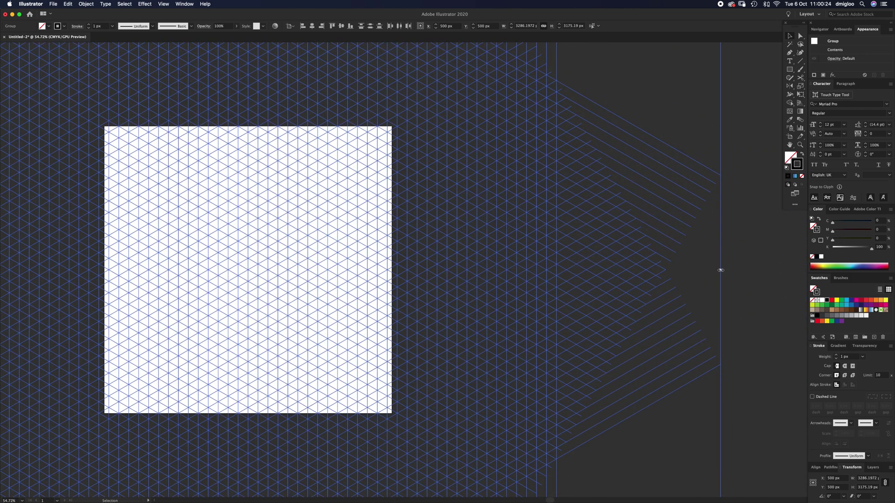
left_click_drag(720, 270, 607, 270)
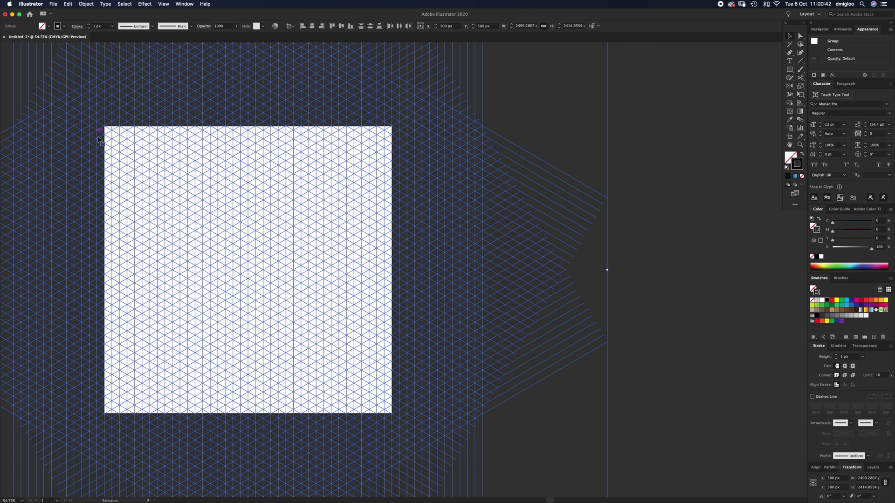
left_click(511, 115)
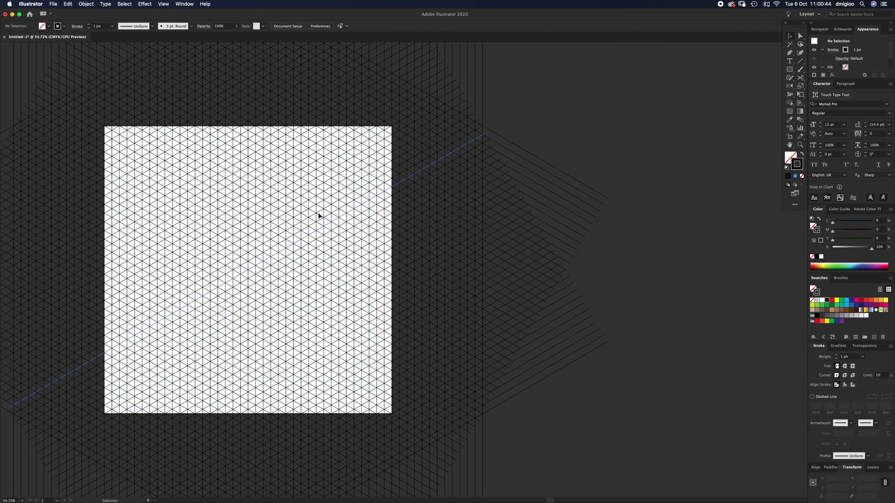
- Examine how the grid intersections meet the artboard's left edge, in both preview and outline view
key("z")
left_click(293, 269)
left_click(396, 264)
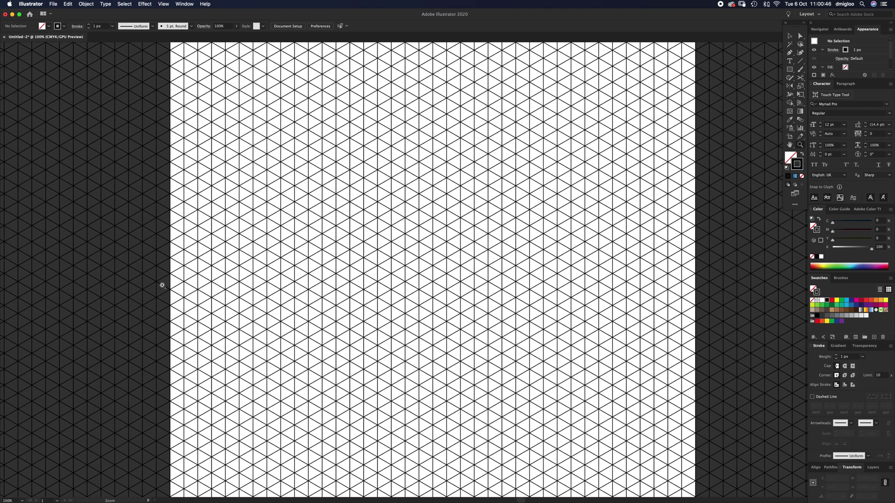
left_click_drag(161, 283, 350, 216)
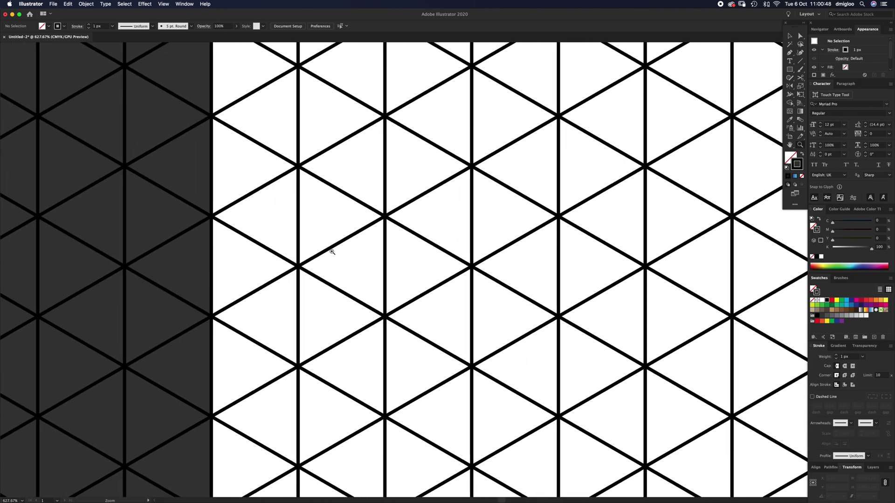
key("super+y")
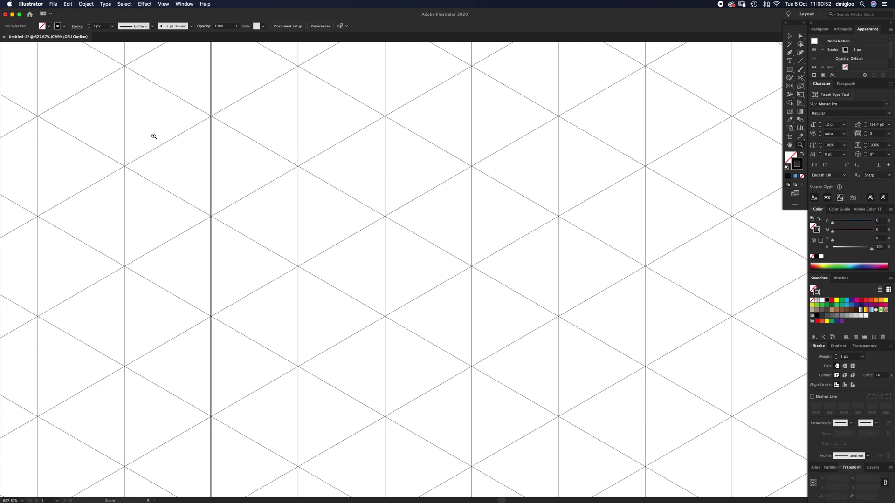
key("super+y")
left_click(548, 246, "alt")
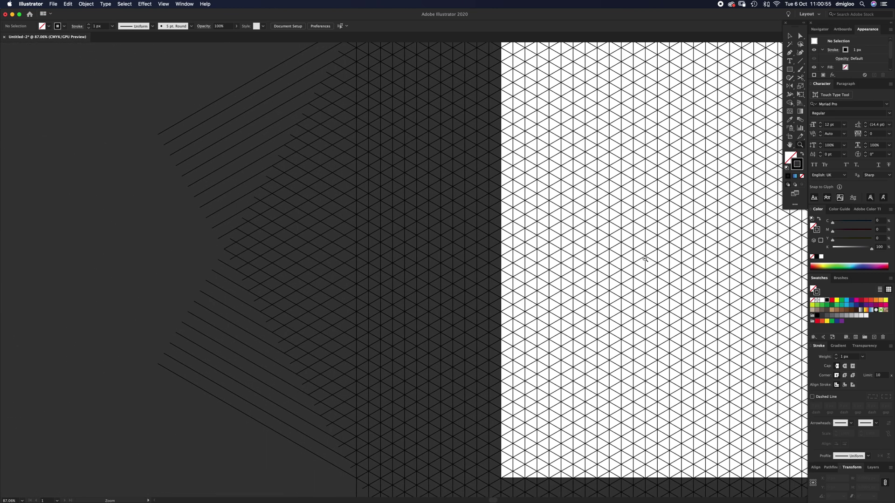
left_click_drag(645, 259, 614, 261)
left_click_drag(748, 247, 489, 244)
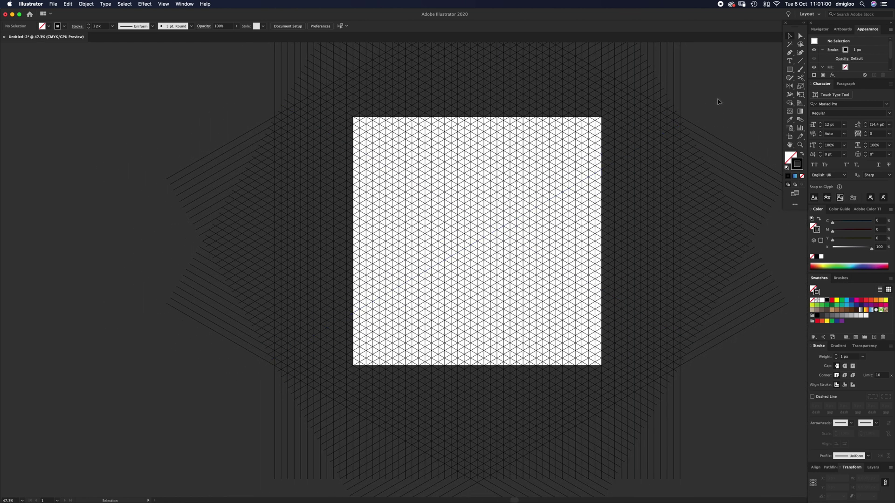
- Set the stroke colour of the whole grid group to magenta
left_click(641, 202)
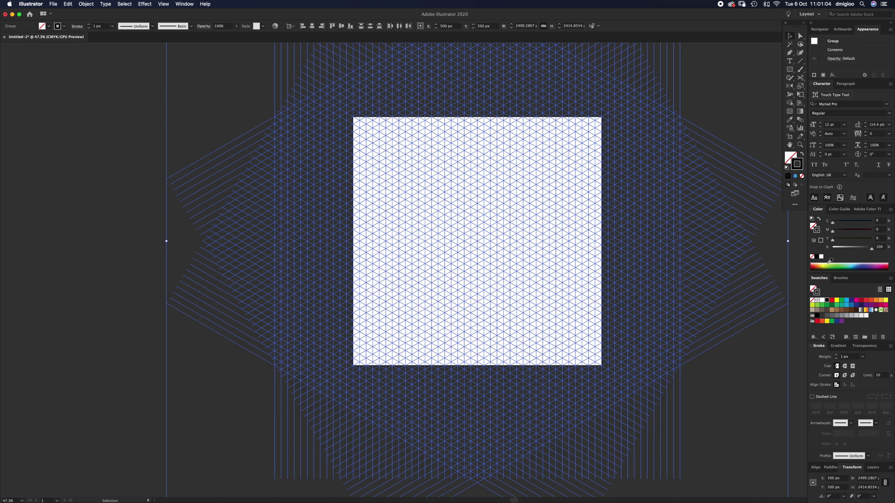
left_click(856, 301)
left_click(509, 186)
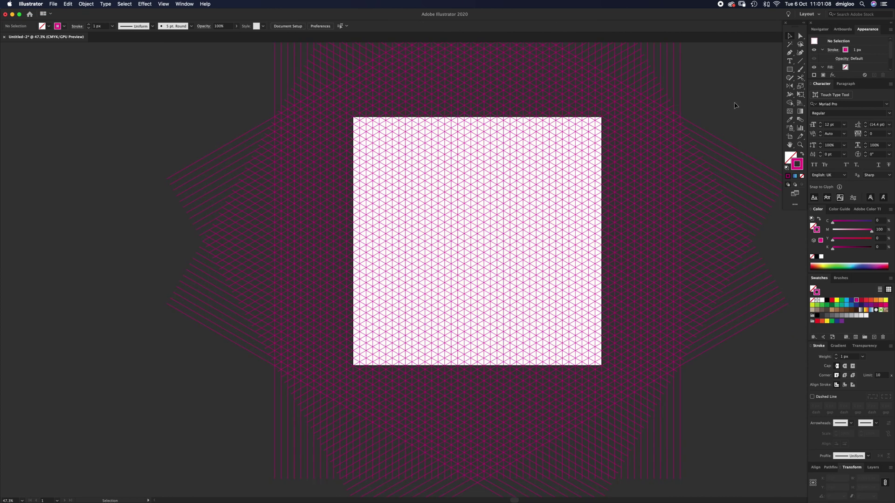
- Expand the grid group with both Fill and Stroke enabled, converting its lines into filled shapes
left_click(570, 188)
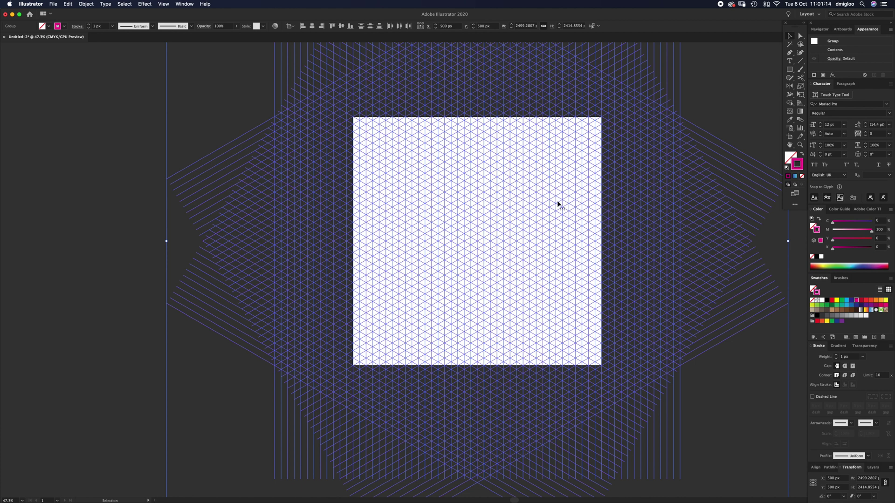
left_click(86, 4)
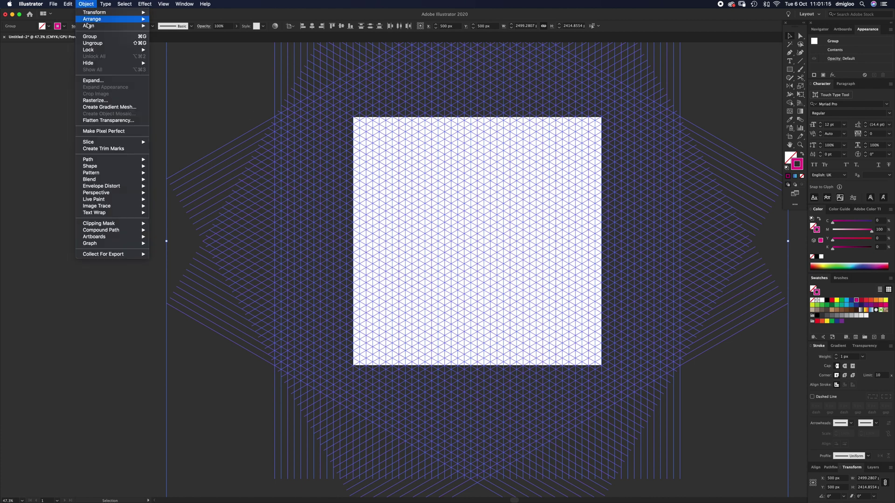
left_click(95, 83)
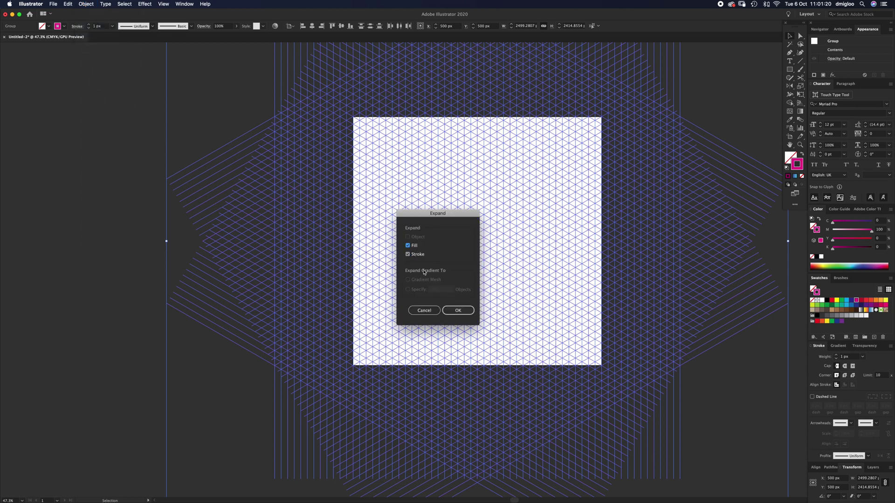
left_click(461, 312)
left_click(726, 114)
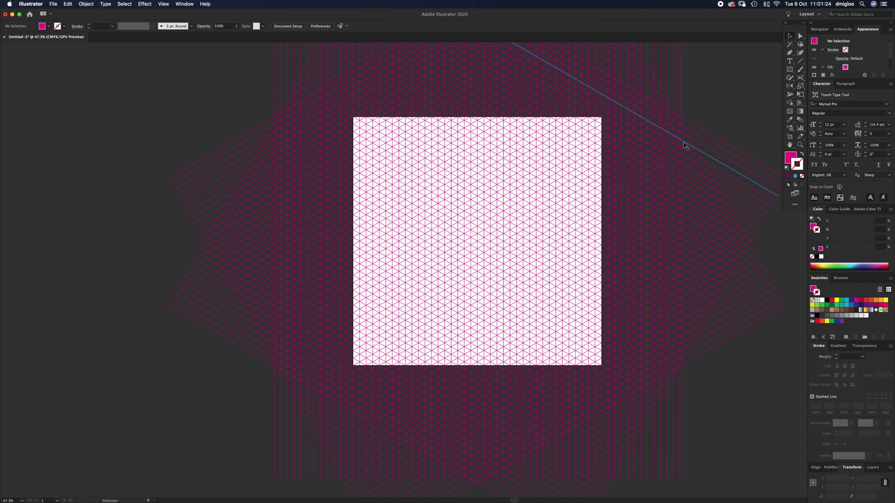
- Examine the overlapping intersections of the expanded grid lines close up, and return to a view of the whole grid
key("z")
left_click_drag(645, 166, 711, 162)
key("v")
left_click(579, 209)
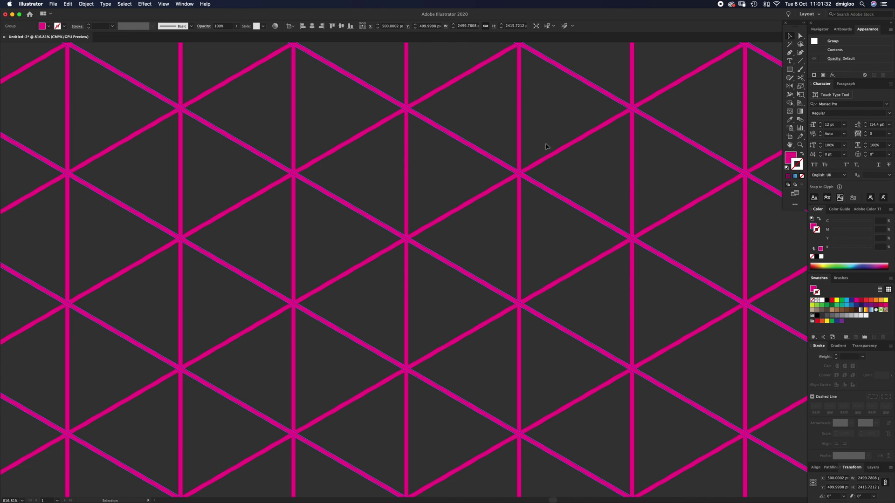
left_click_drag(544, 153, 494, 210)
left_click(400, 297)
key("z")
left_click(399, 299, "alt")
left_click(400, 301, "alt")
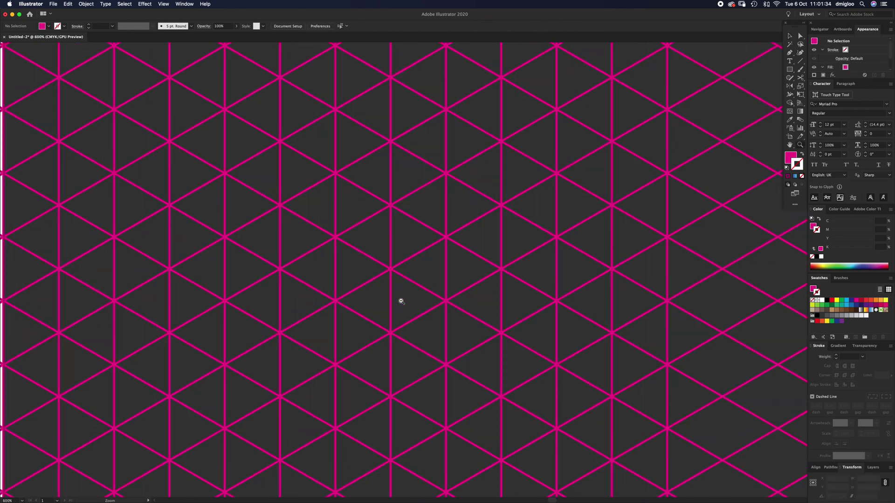
left_click(401, 303, "alt")
left_click(402, 303, "alt")
left_click(402, 306, "alt")
left_click(403, 309, "alt")
key("super+minus")
key("super+minus")
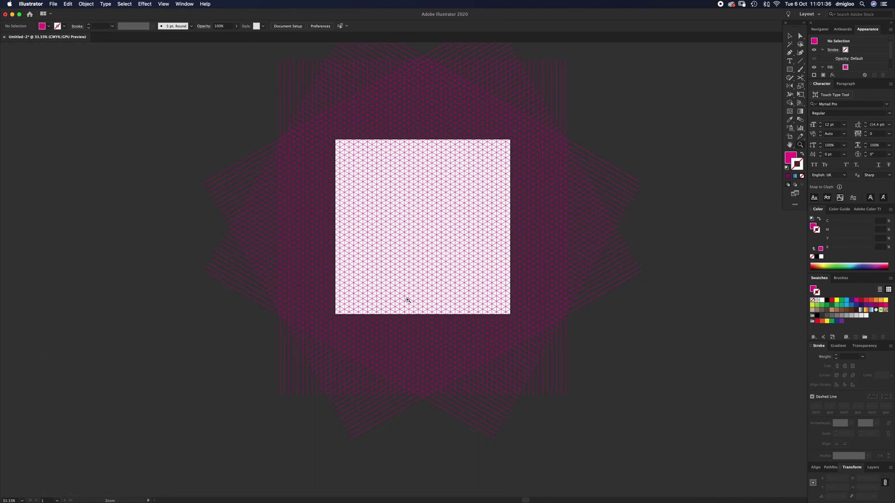
- Unite all the expanded grid shapes into one shape with Pathfinder
key("v")
key("super+a")
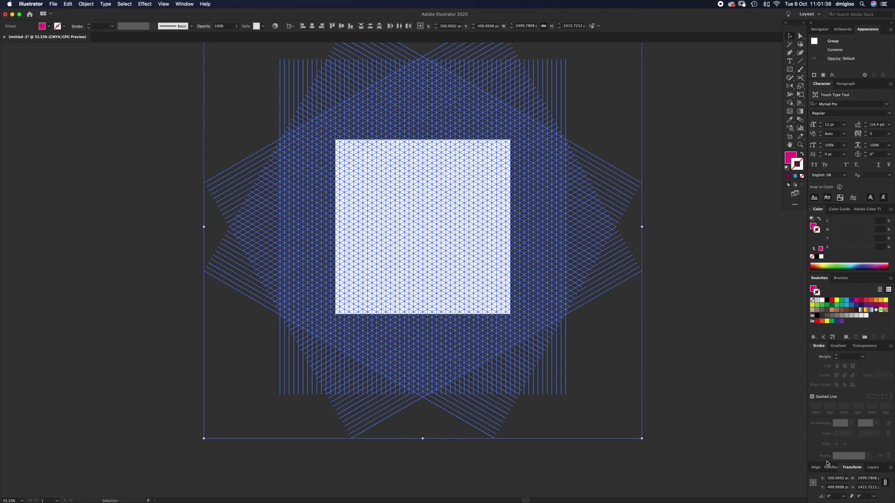
left_click(832, 467)
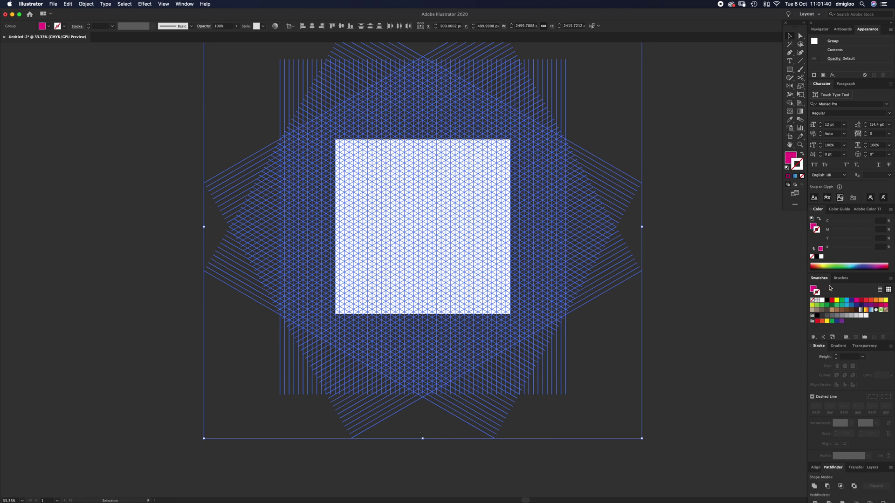
left_click(839, 346)
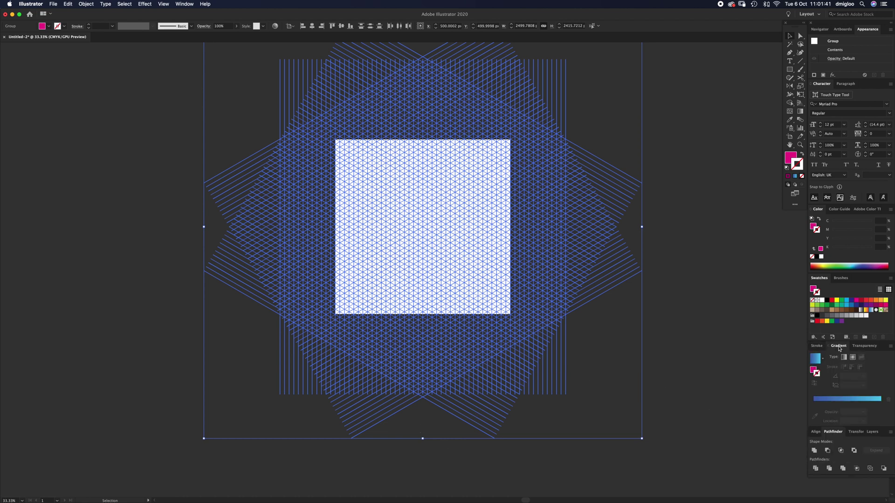
left_click(184, 3)
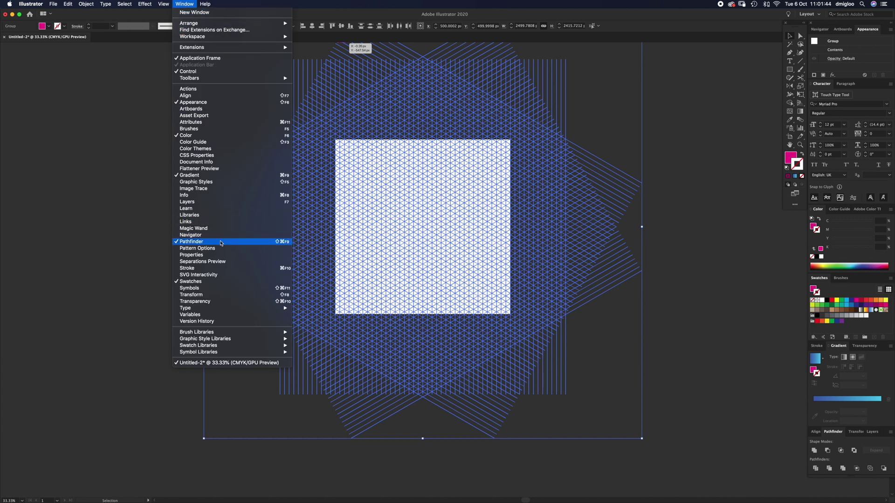
left_click(716, 220)
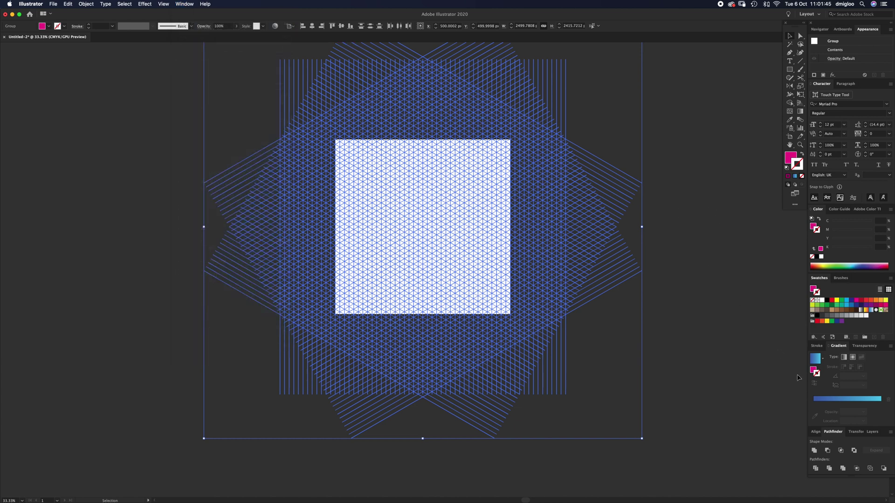
left_click(814, 450)
- Try moving the united grid as a single object, and undo the move
left_click(666, 203)
left_click_drag(606, 245, 645, 287)
left_click(683, 200)
key("super+z")
- Fill the united grid with red (C 0, M 100, Y 100, K 0)
left_click(687, 155)
left_click(563, 246)
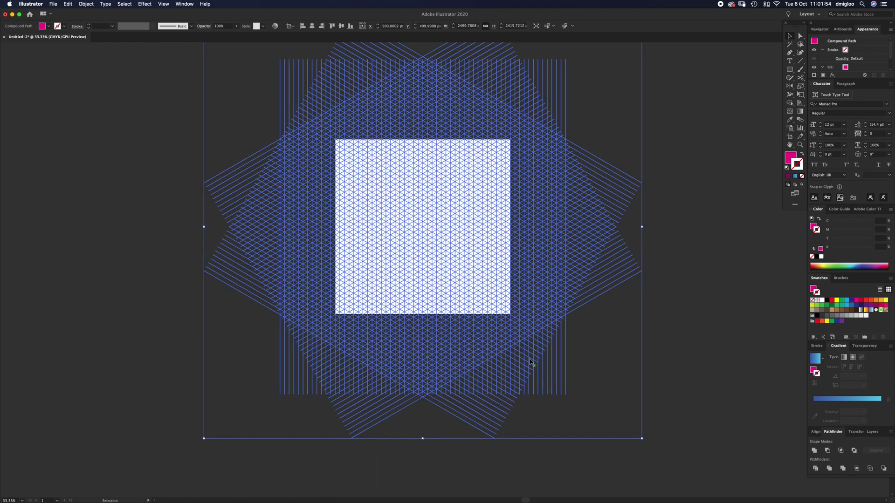
left_click(790, 159)
left_click(831, 301)
left_click(734, 301)
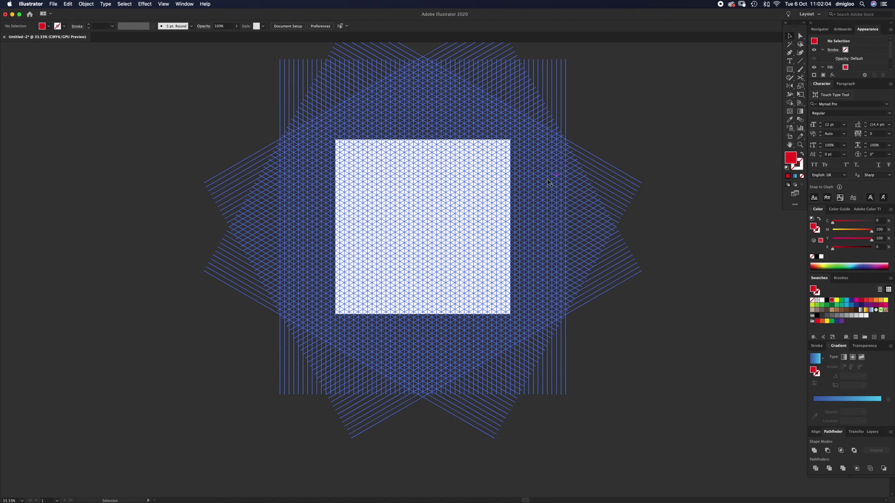
- Draw a red square over the grid and set its size to 1000 x 1000 px with proportions constrained
left_click(789, 69)
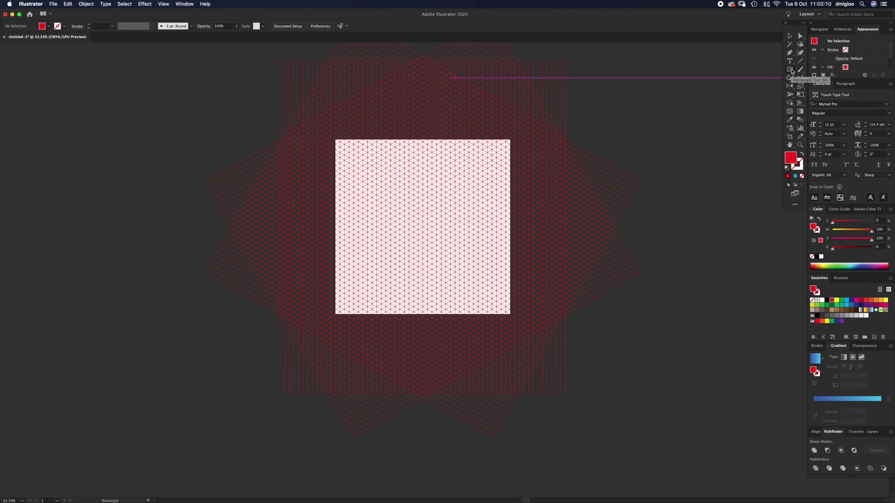
left_click_drag(368, 152, 484, 269)
key("v")
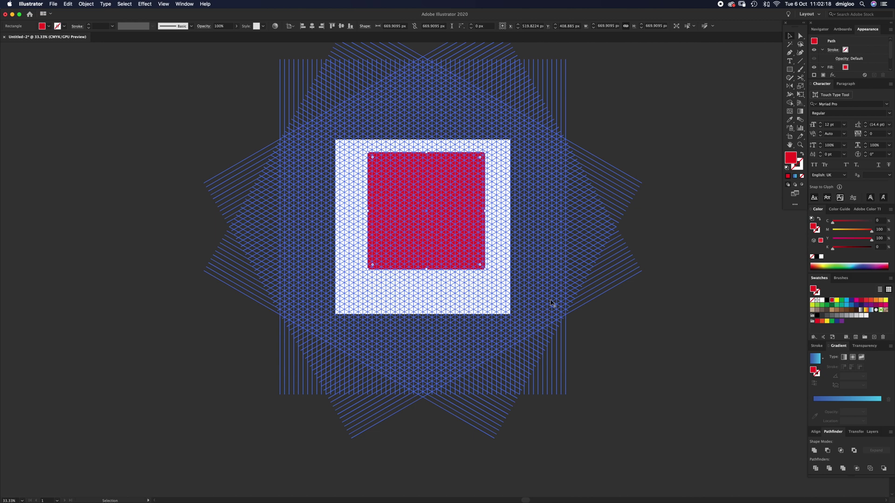
left_click(857, 434)
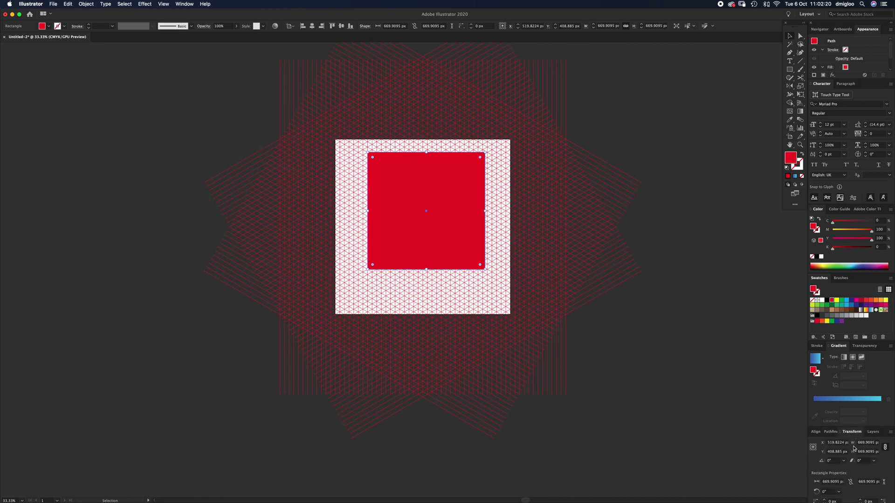
left_click(855, 443)
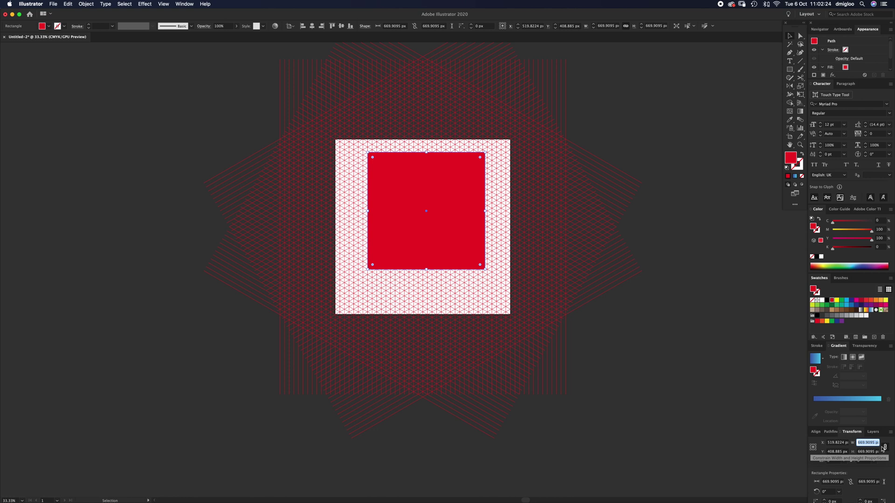
left_click(885, 448)
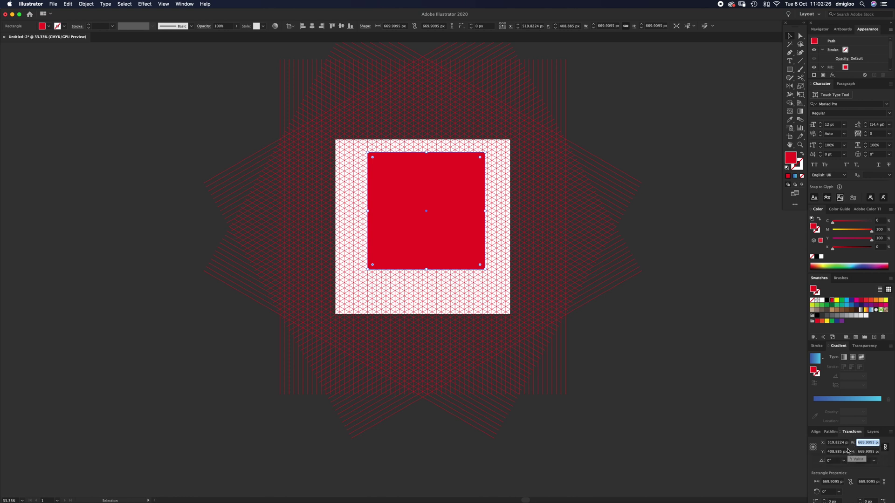
type("1000")
key("Return")
- Center the red square horizontally and vertically on the artboard and deselect it
key("super+a")
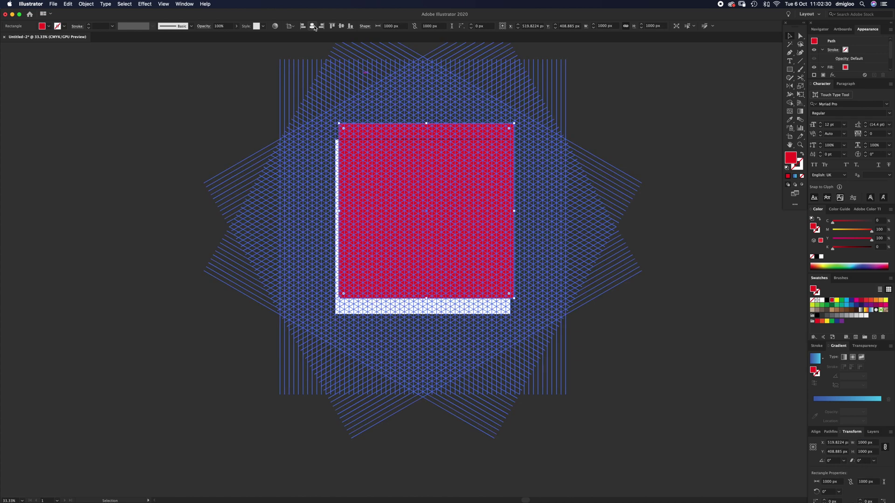
left_click(312, 27)
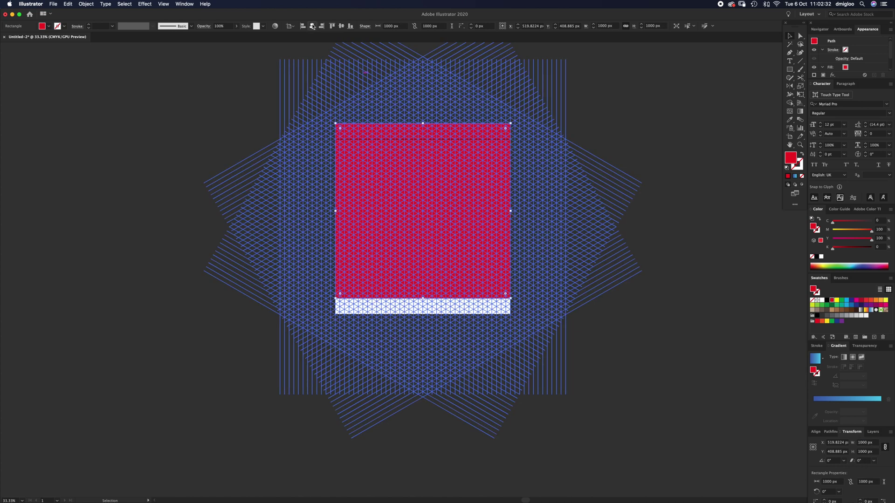
left_click(341, 26)
key("super+h")
left_click(693, 157)
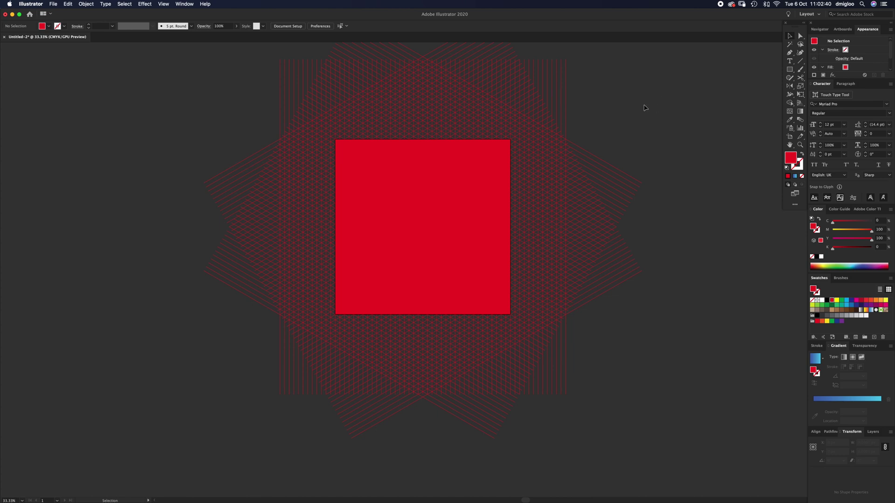
- Select the square together with the grid and crop the grid to the square with Pathfinder Intersect
key("v")
key("super+a")
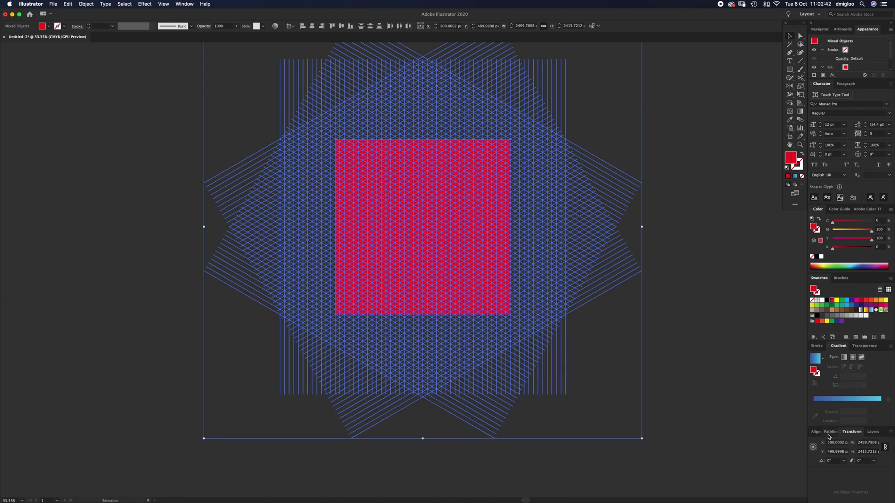
left_click(829, 433)
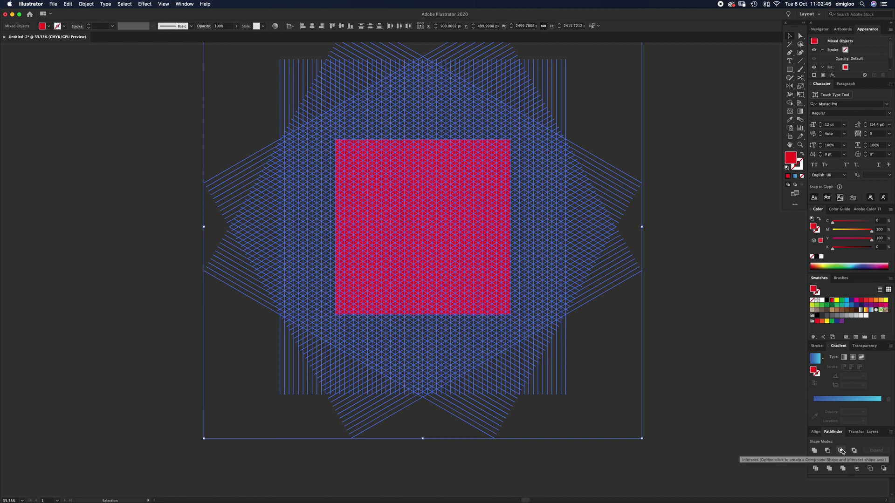
left_click(841, 451)
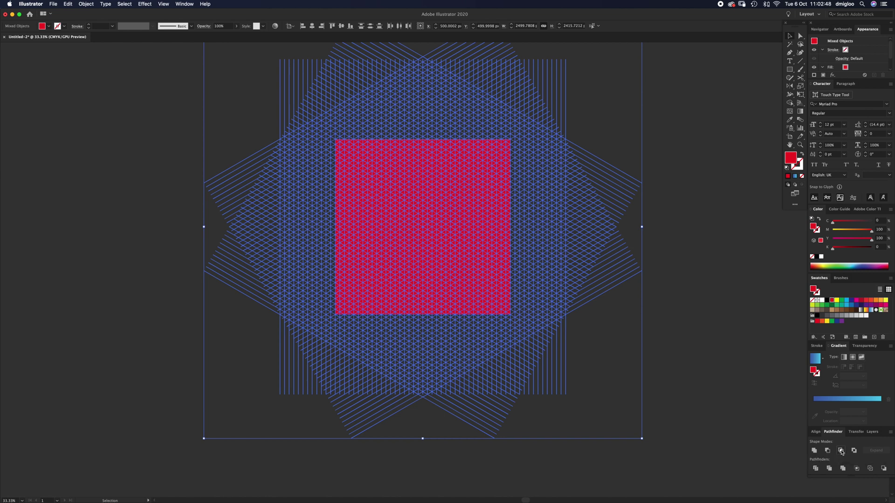
left_click(671, 188)
- Examine the cropped grid in outline mode and close up at its lower-left corner, and return to a view of the whole grid
key("z")
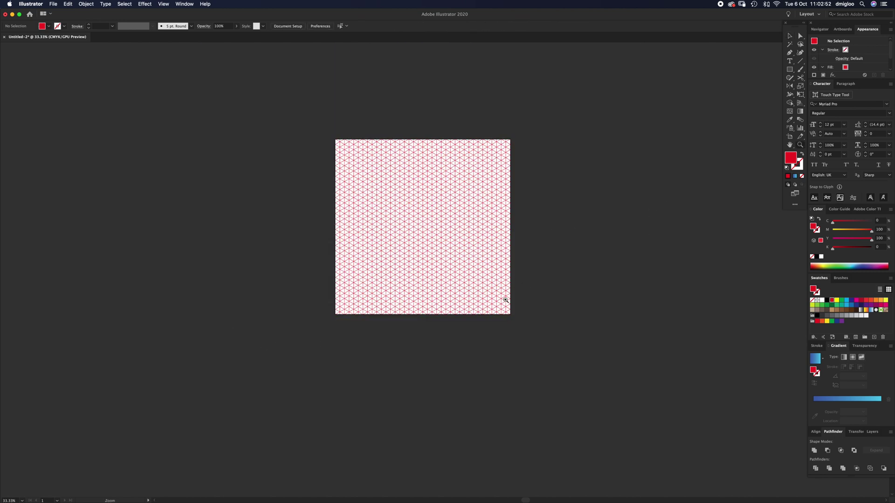
key("super+y")
key("a")
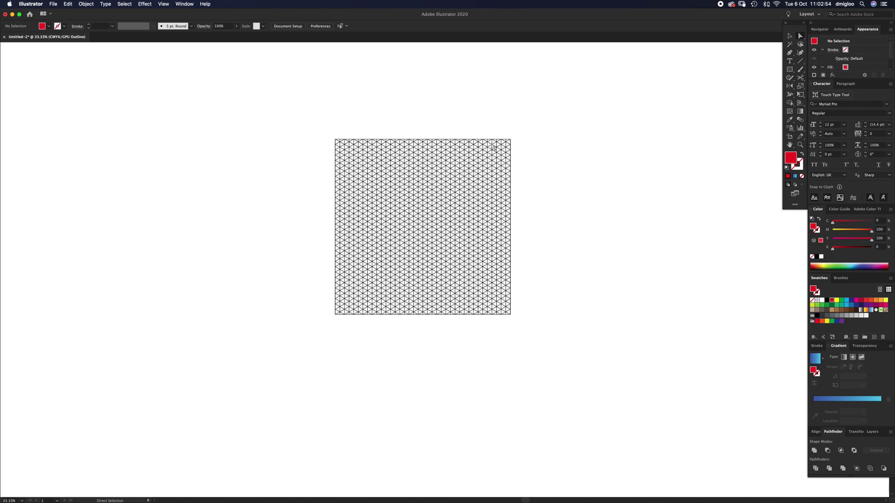
key("super+y")
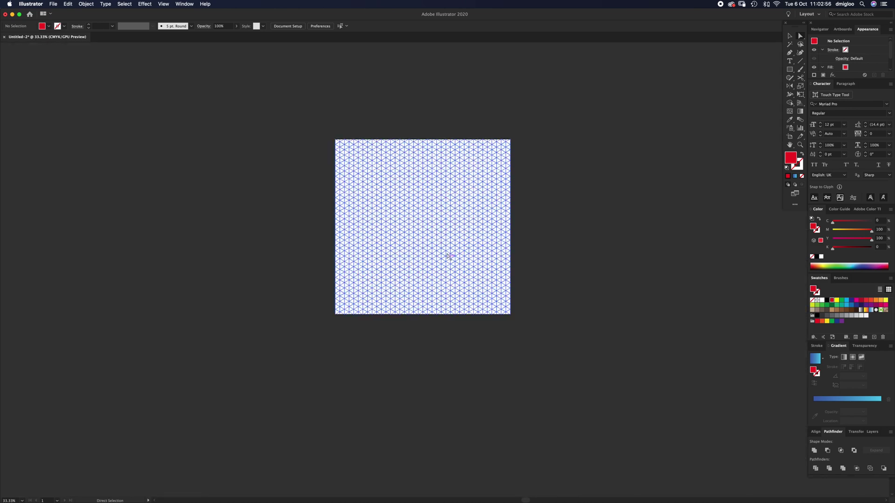
key("z")
left_click_drag(439, 253, 430, 275)
scroll(430, 275, "down", 5)
scroll(430, 274, "left", 7)
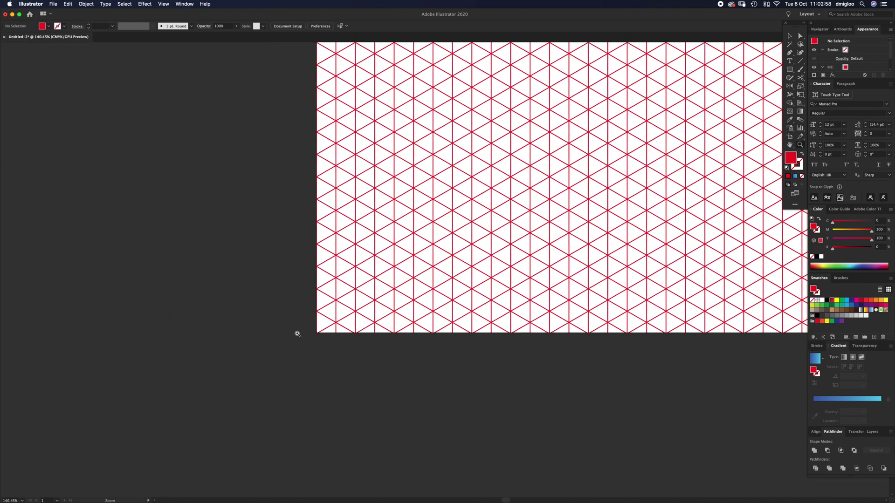
left_click_drag(300, 332, 524, 210)
key("v")
left_click(500, 338)
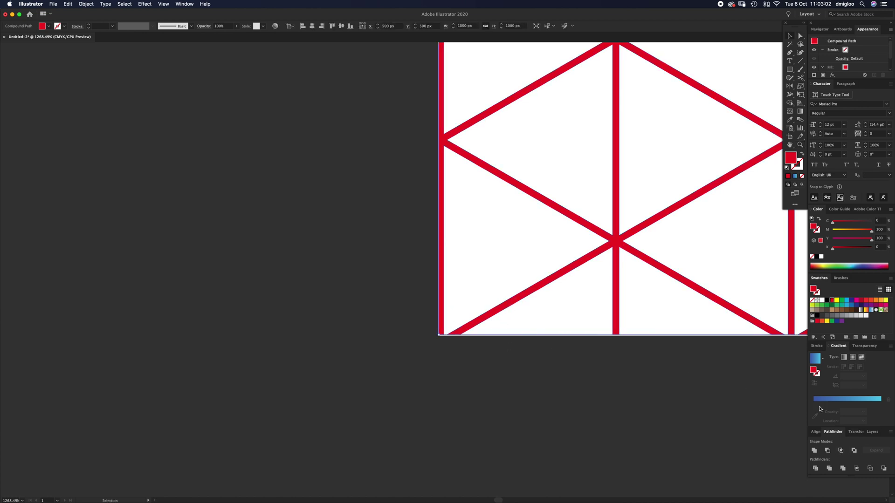
key("z")
left_click_drag(664, 181, 417, 294)
key("v")
left_click(681, 196)
- Draw a second red square over the cropped grid as a background and set its size to 1000 x 1000 px
left_click(788, 70)
left_click_drag(407, 155, 523, 270)
left_click(857, 432)
left_click(865, 443)
type("1000")
key("Return")
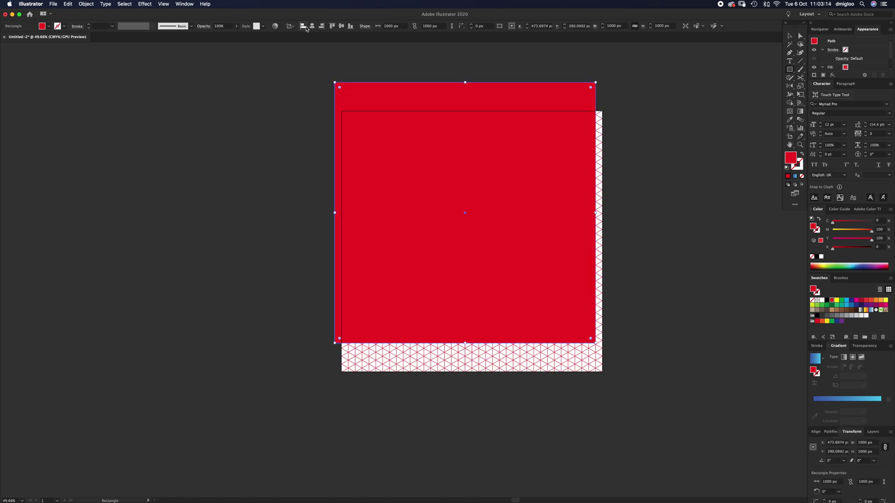
- Center the background square horizontally and vertically on the artboard and place it behind the grid
left_click(311, 26)
left_click(341, 26)
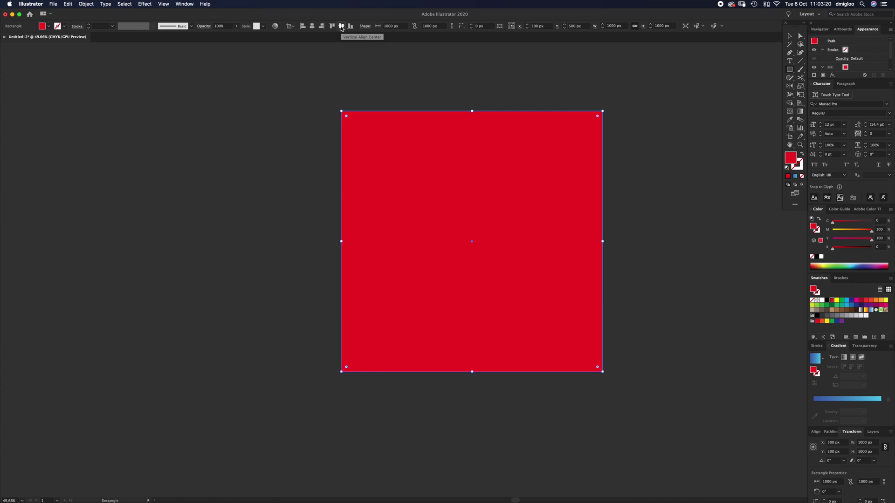
key("v")
left_click(666, 243)
left_click(579, 250)
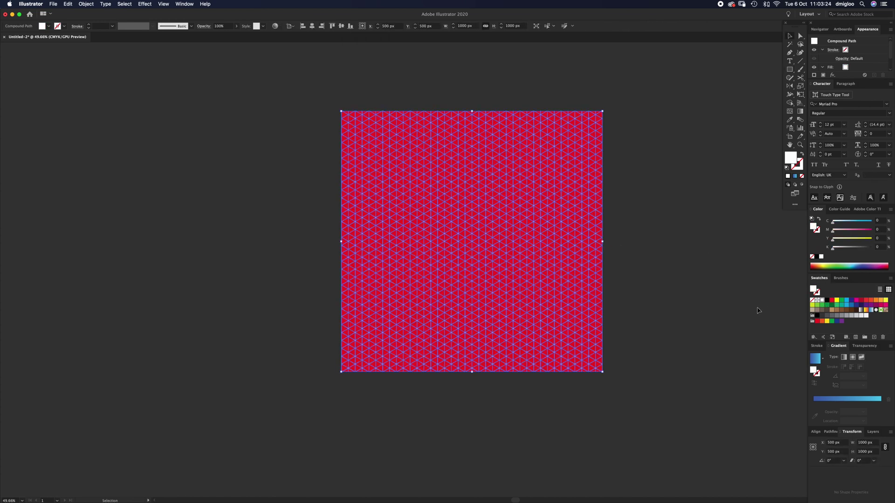
- Try filling the grid lines with white and with the lighter red swatch (C 0, M 90, Y 85, K 0)
left_click(822, 301)
left_click(759, 309)
key("super+a")
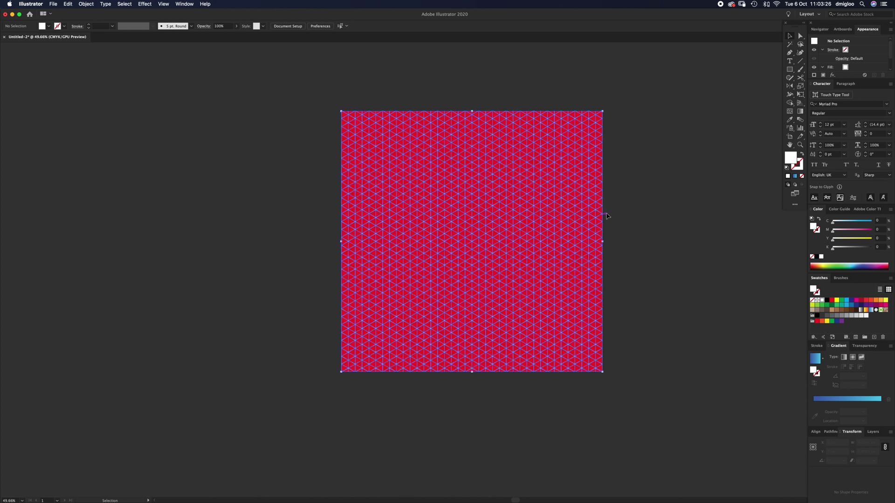
left_click(865, 301)
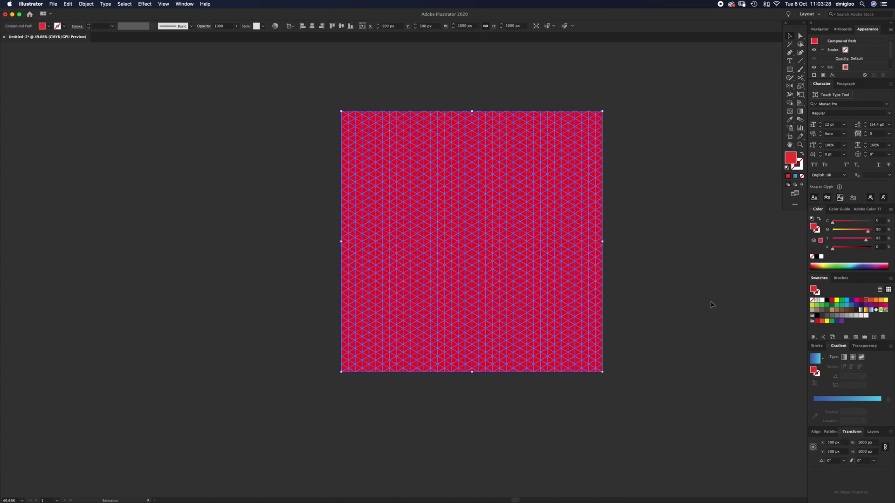
left_click(709, 303)
- Select the grid lines close up, fill them with the orange swatch, and return to the whole artboard with nothing selected
key("z")
left_click_drag(508, 279, 633, 222)
key("v")
left_click(490, 282)
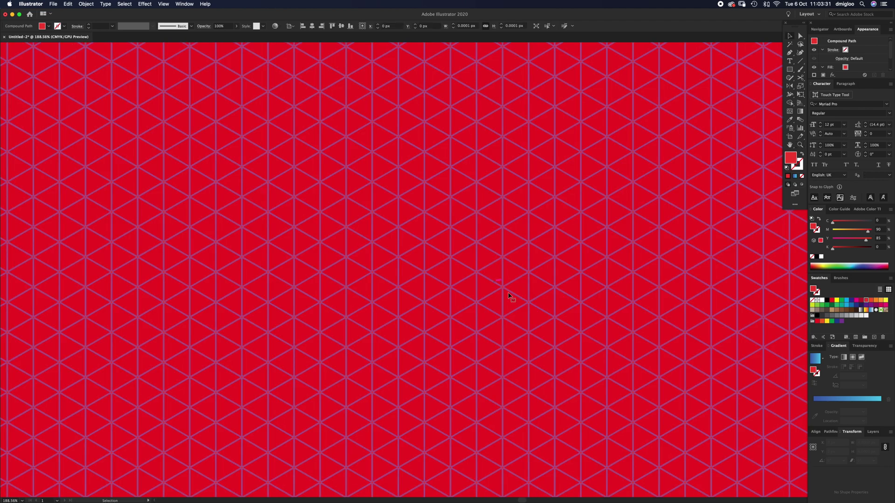
left_click(876, 301)
left_click(506, 250)
key("super+minus")
key("super+minus")
key("super+minus")
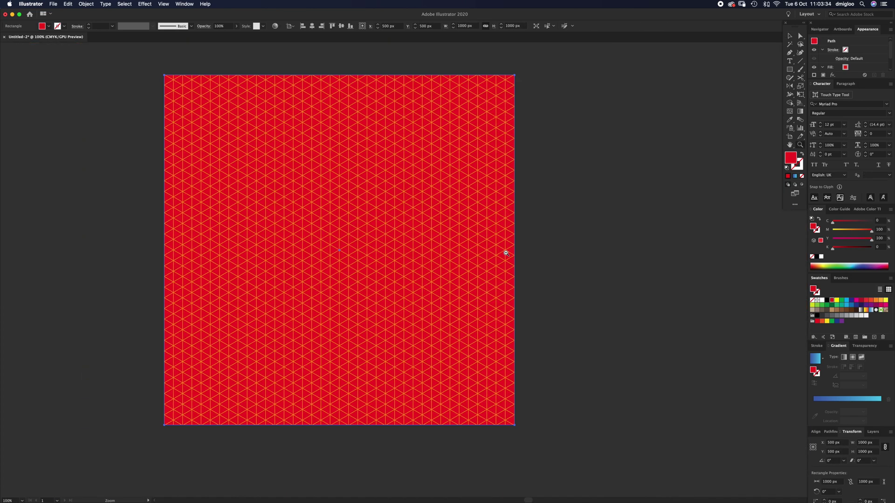
left_click_drag(300, 286, 383, 296)
key("z")
key("v")
left_click(641, 252)
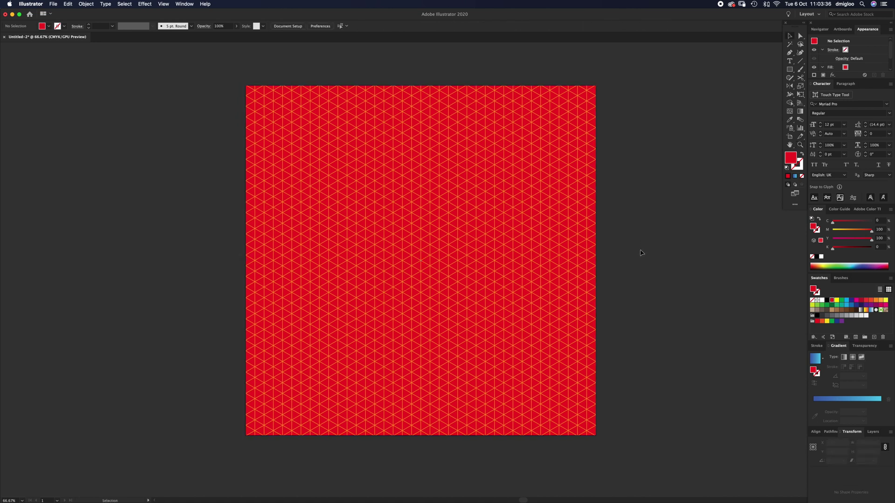